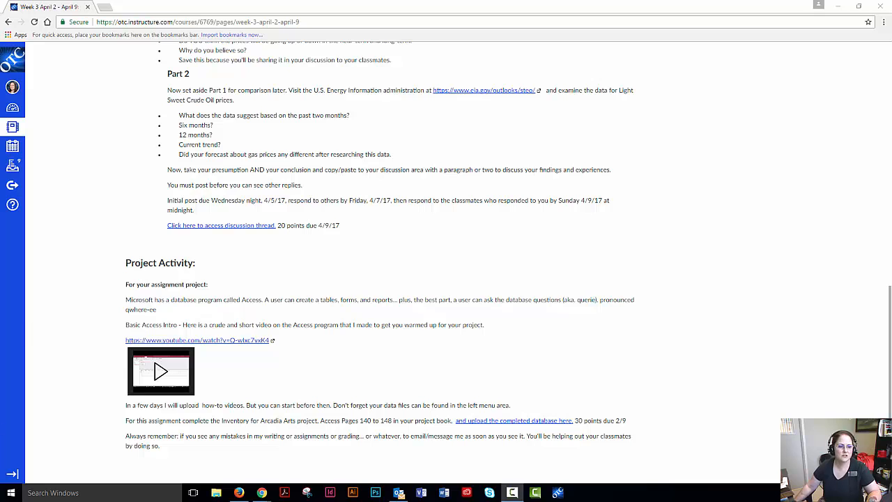
{"action": "left_click", "coordinate": [78, 498]}
{"action": "type", "text": "a"}
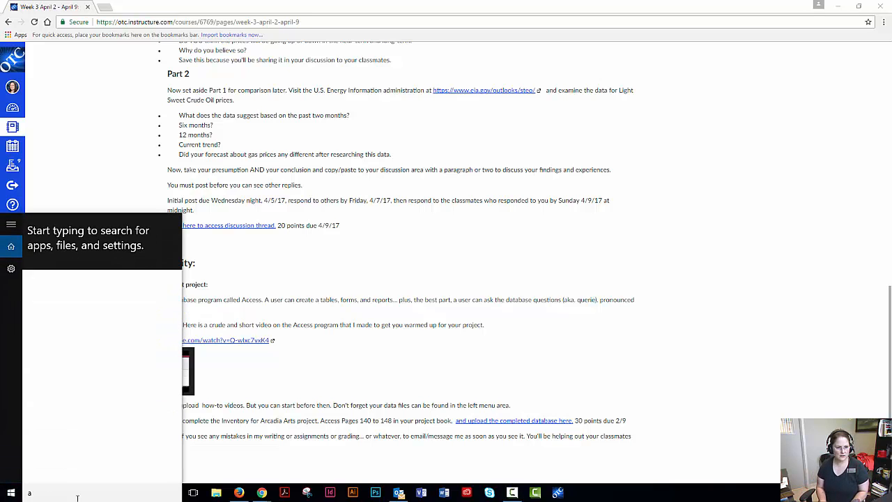
{"action": "type", "text": "ccess"}
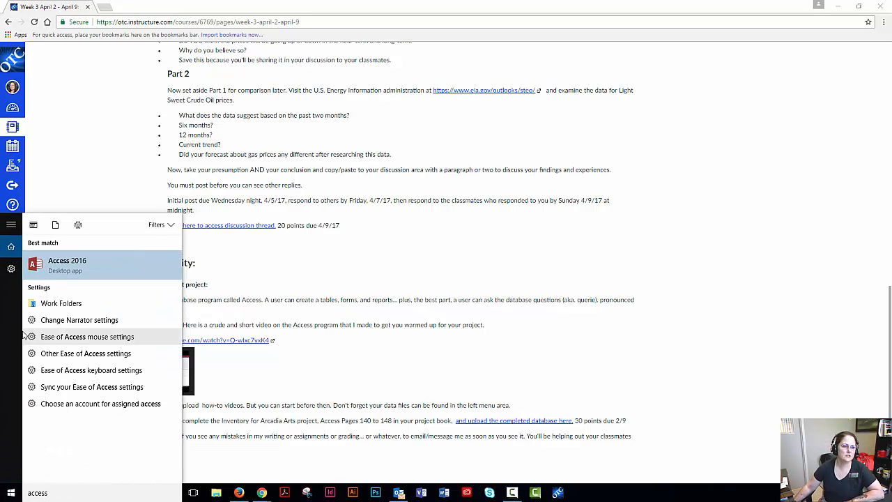
{"action": "left_click", "coordinate": [69, 265]}
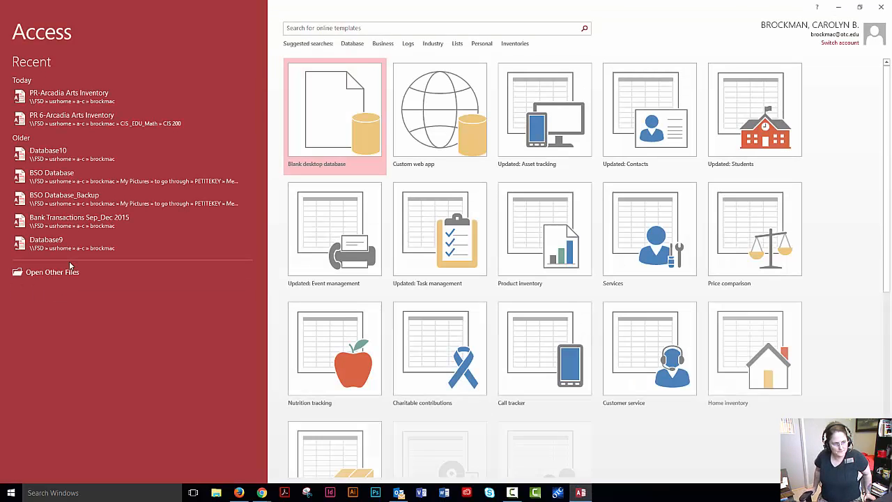
{"action": "left_click", "coordinate": [339, 115]}
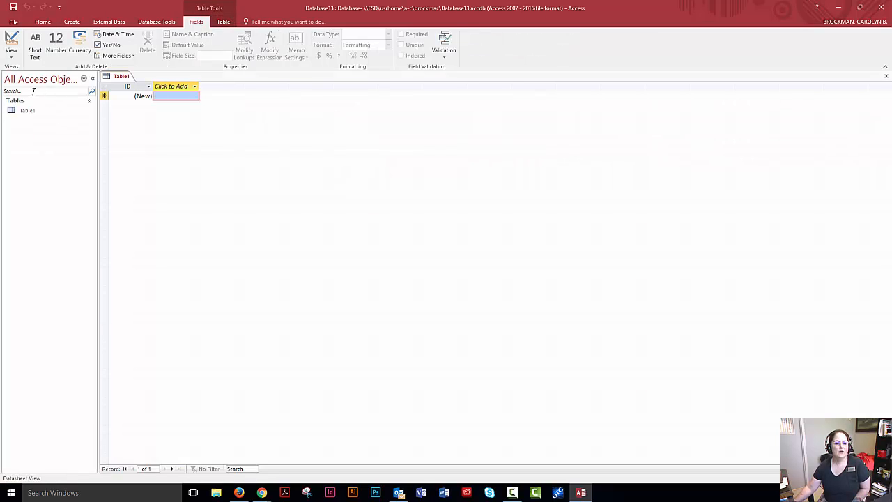
{"action": "left_click", "coordinate": [883, 11]}
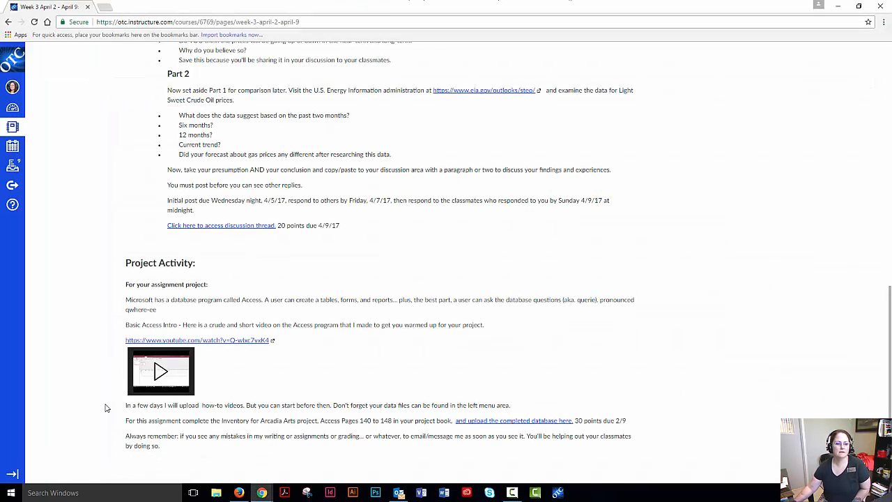
- Launch Access 2016 and start a new blank desktop database
{"action": "left_click", "coordinate": [84, 493]}
{"action": "type", "text": "acce"}
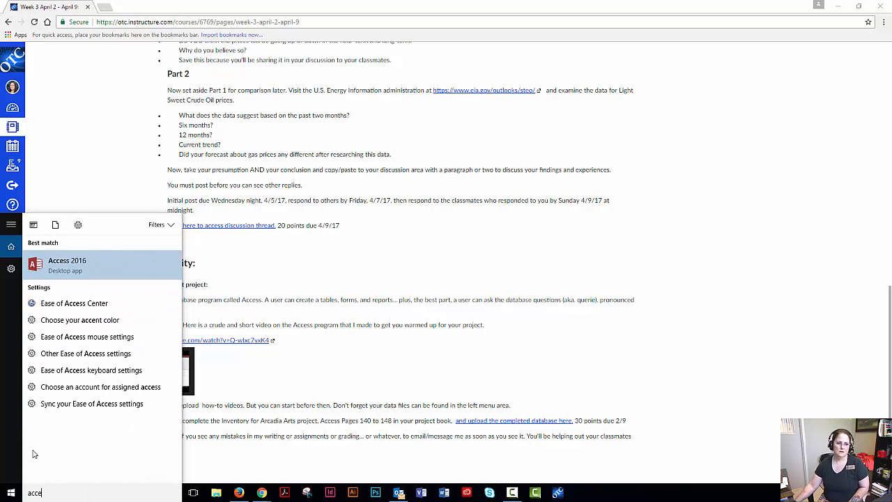
{"action": "left_click", "coordinate": [75, 269]}
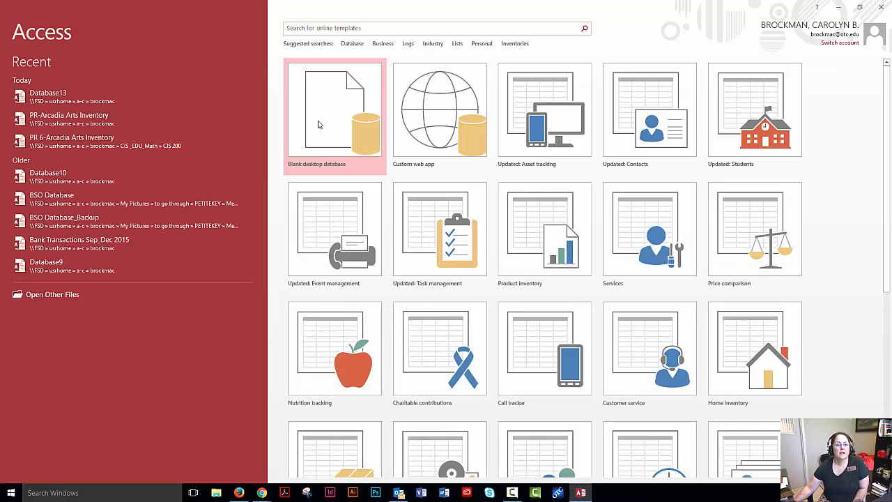
{"action": "left_click", "coordinate": [318, 124]}
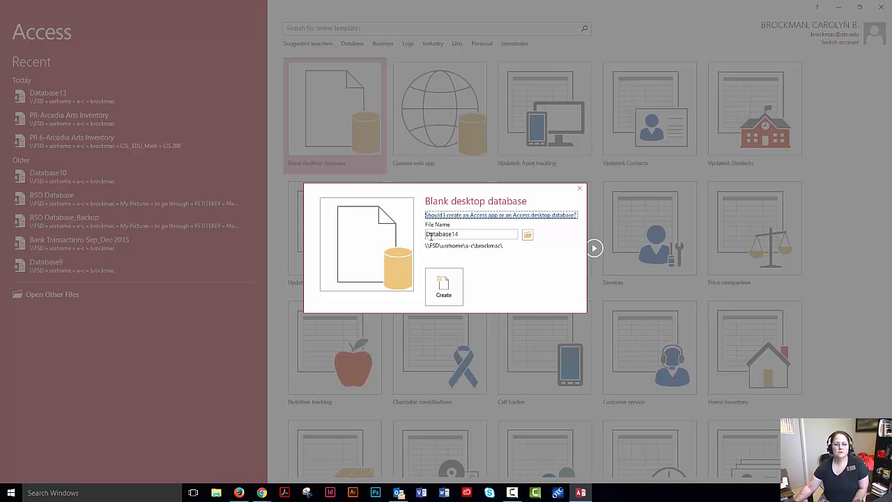
- Name the new database file "PR 6-Arcadia Arts Inventory"
{"action": "left_click", "coordinate": [481, 234]}
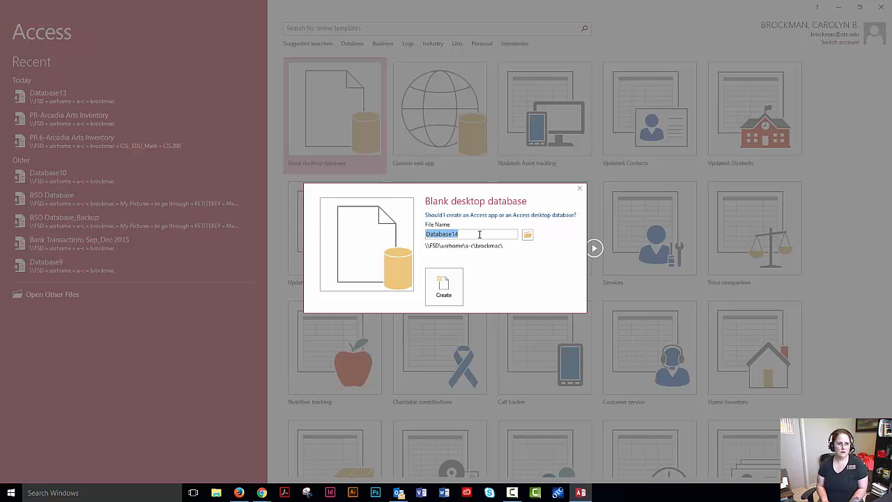
{"action": "type", "text": "PR-"}
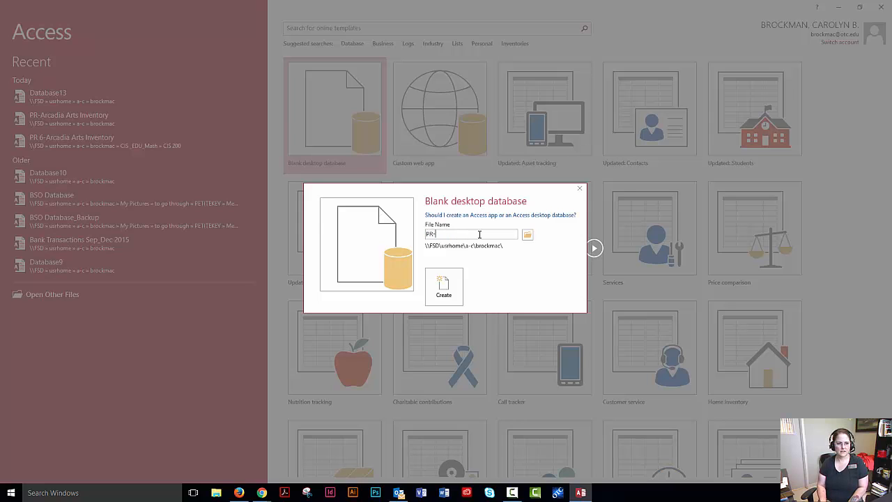
{"action": "type", "text": "Arcad"}
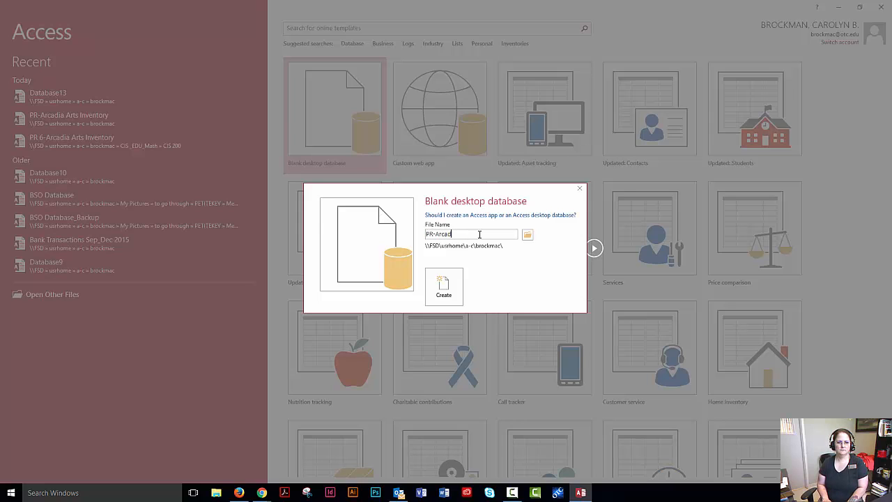
{"action": "type", "text": "ia Art"}
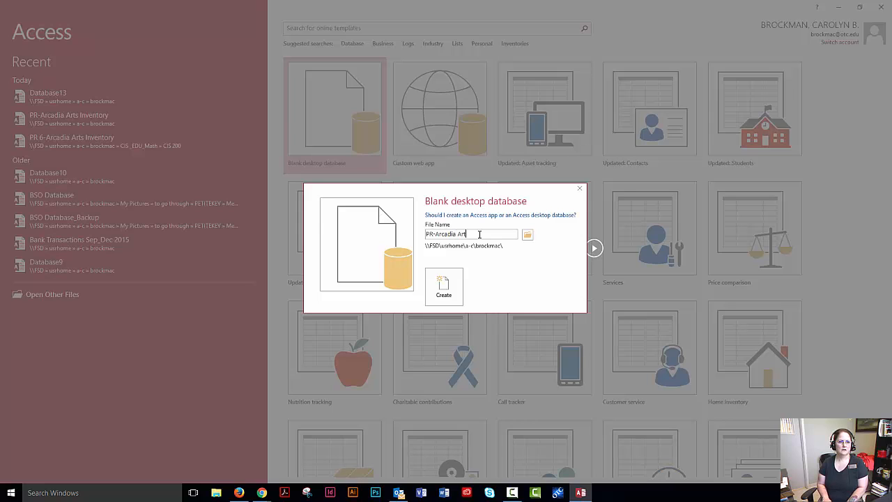
{"action": "type", "text": "s Inventory"}
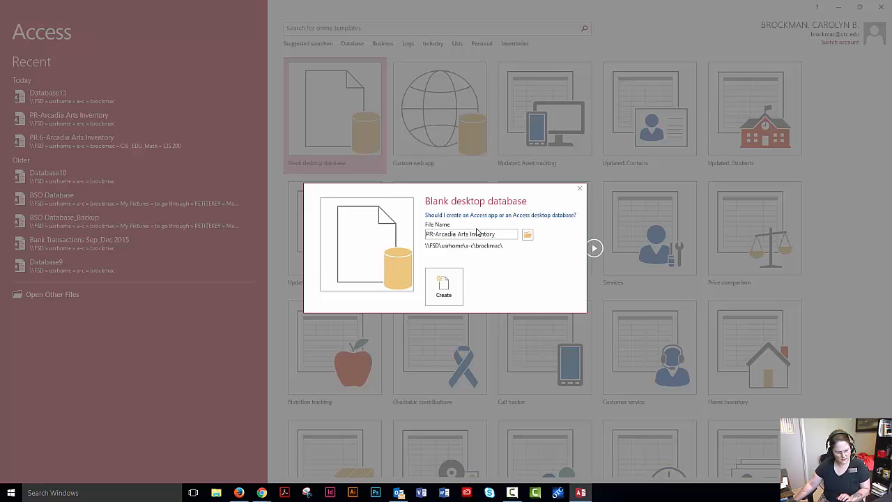
{"action": "left_click", "coordinate": [438, 235]}
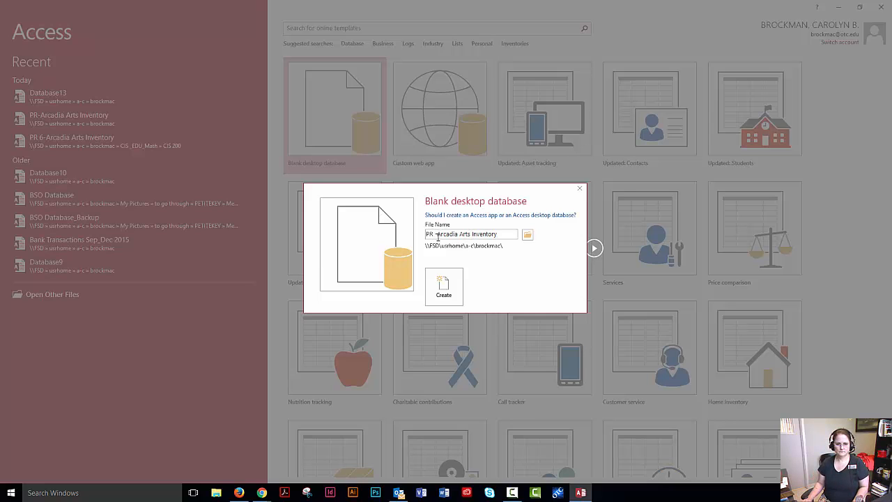
{"action": "type", "text": "6"}
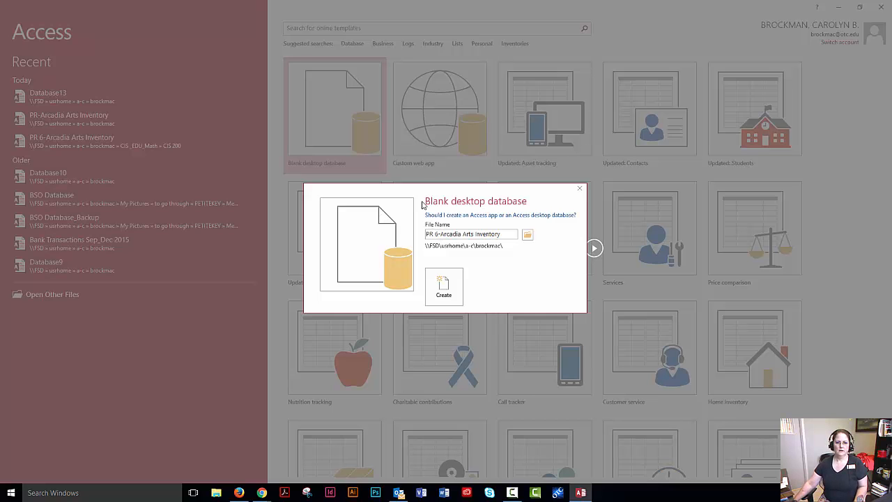
- Set the save location to the CIS 120 104 17SP folder inside CIS _EDU_Math in Documents and create the database
{"action": "left_click", "coordinate": [528, 236]}
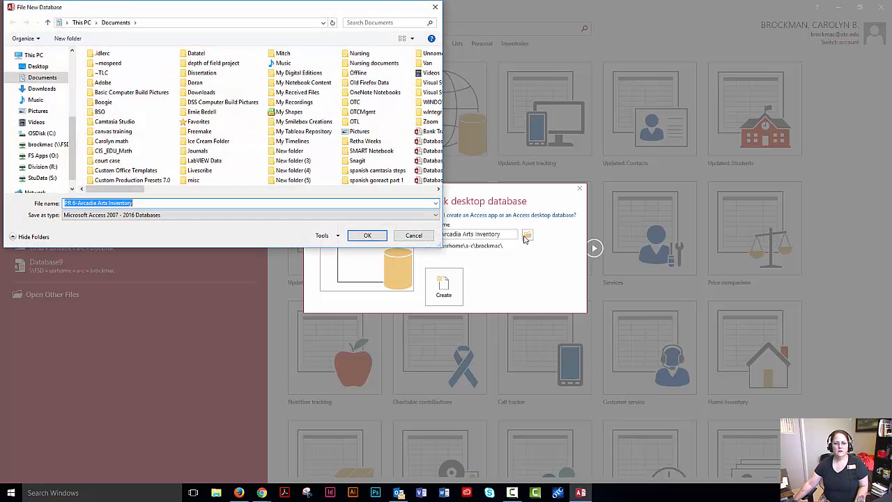
{"action": "double_click", "coordinate": [113, 151]}
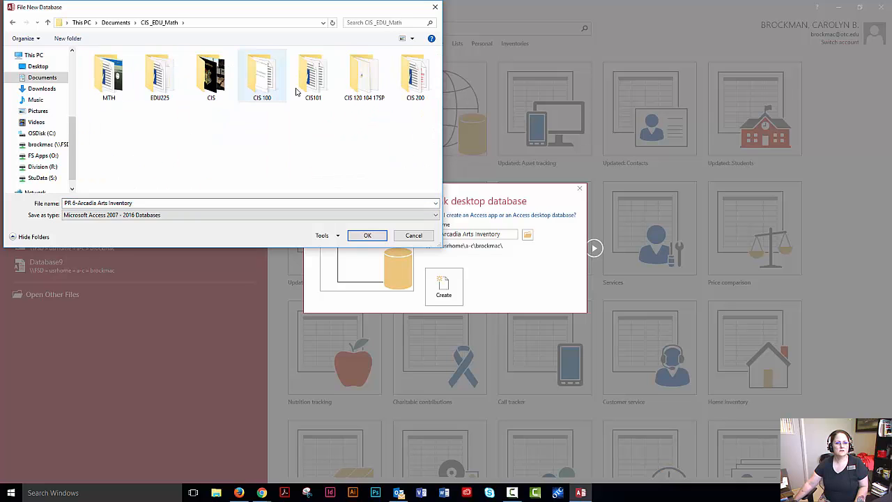
{"action": "double_click", "coordinate": [352, 84]}
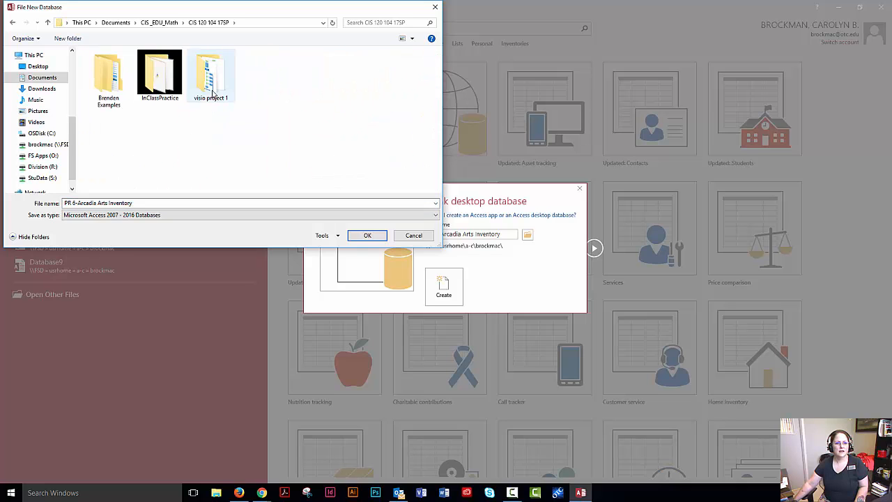
{"action": "left_click", "coordinate": [366, 235]}
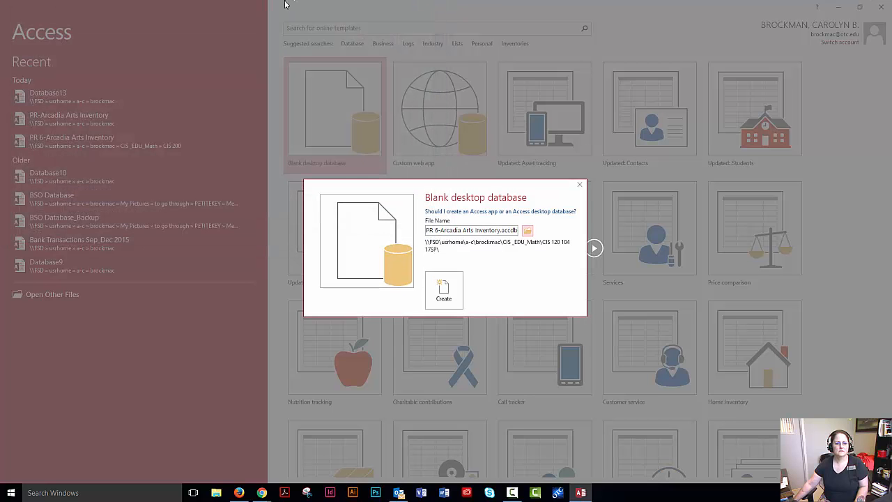
{"action": "left_click", "coordinate": [443, 289]}
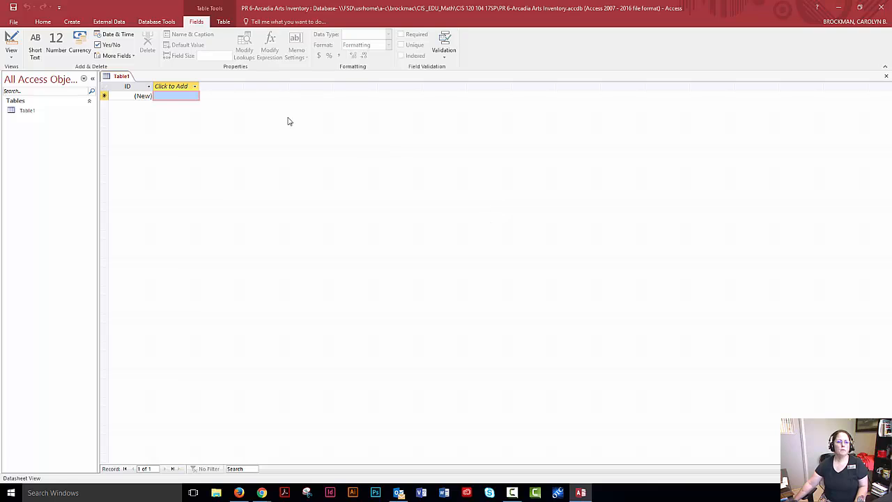
{"action": "left_click", "coordinate": [124, 77]}
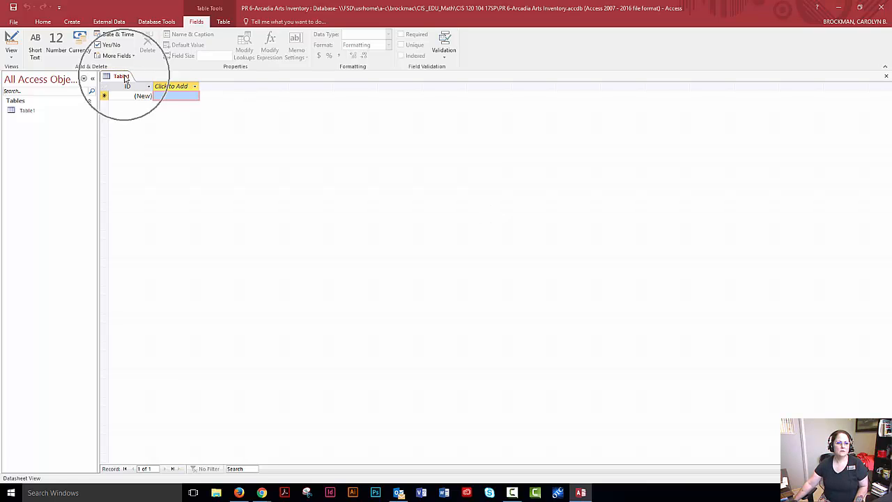
{"action": "key", "text": "ctrl"}
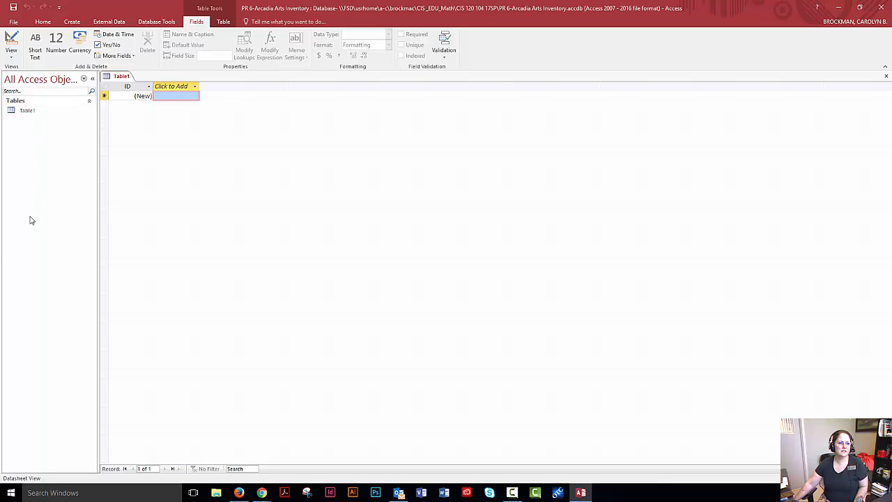
{"action": "key", "text": "ctrl"}
{"action": "key", "text": "ctrl"}
{"action": "key", "text": "ctrl"}
{"action": "key", "text": "ctrl"}
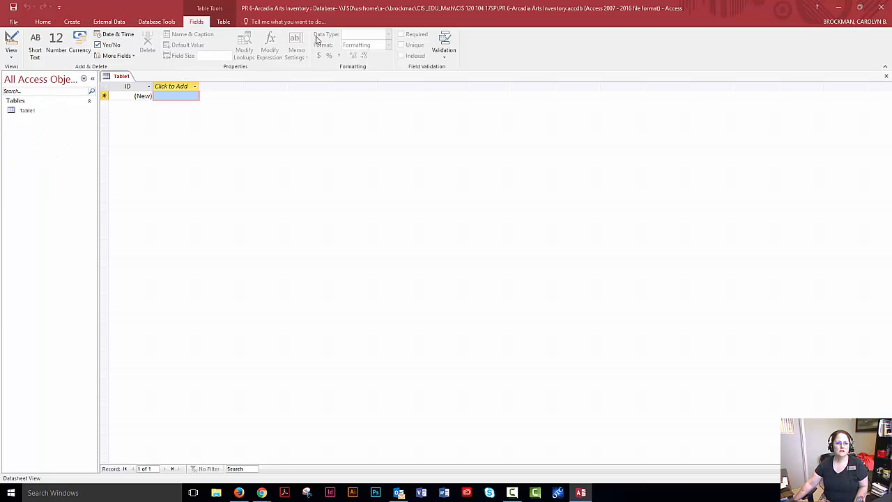
{"action": "key", "text": "ctrl"}
{"action": "key", "text": "ctrl"}
{"action": "key", "text": "ctrl"}
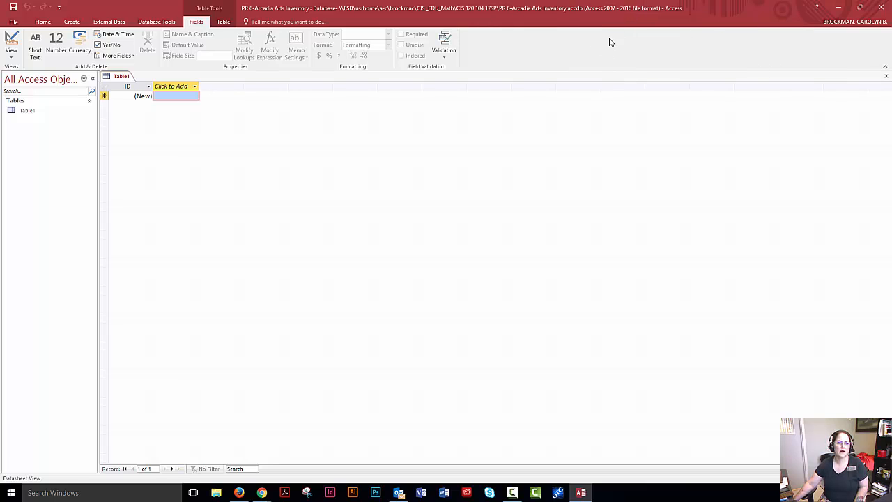
{"action": "key", "text": "ctrl"}
{"action": "key", "text": "ctrl"}
{"action": "key", "text": "ctrl"}
{"action": "key", "text": "ctrl"}
{"action": "key", "text": "ctrl"}
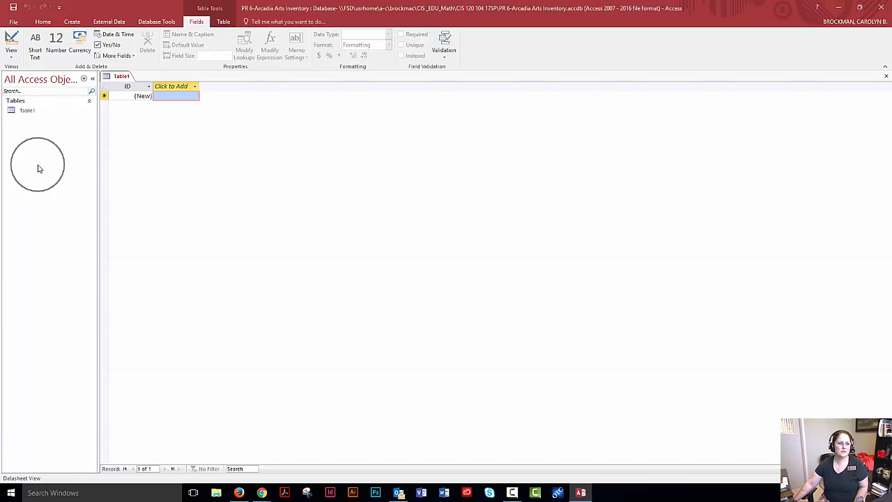
{"action": "key", "text": "ctrl"}
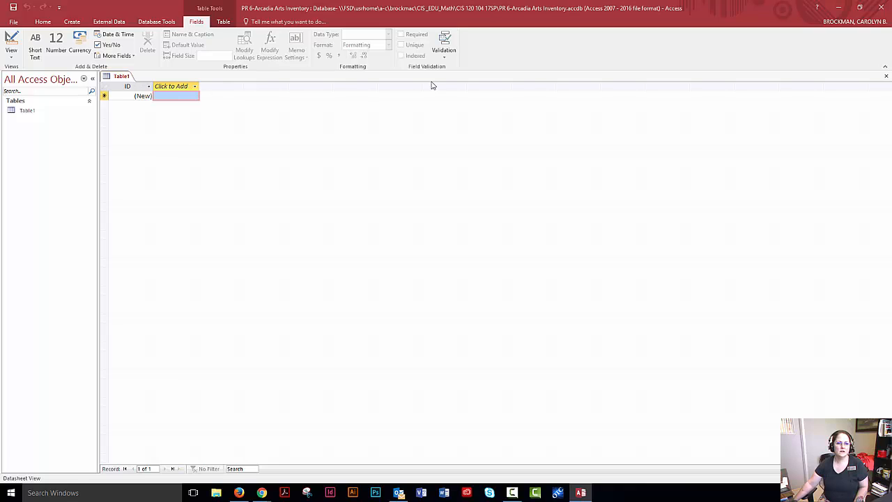
{"action": "key", "text": "ctrl"}
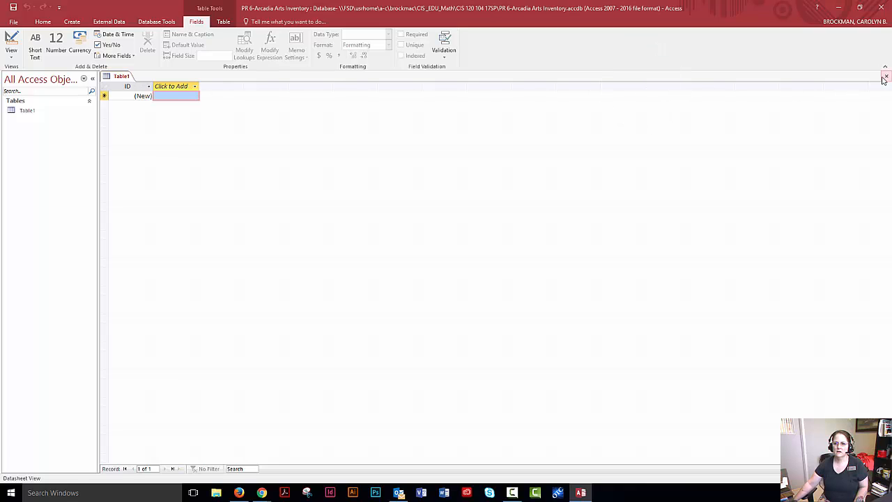
{"action": "key", "text": "ctrl"}
{"action": "key", "text": "ctrl"}
{"action": "key", "text": "ctrl"}
{"action": "key", "text": "ctrl"}
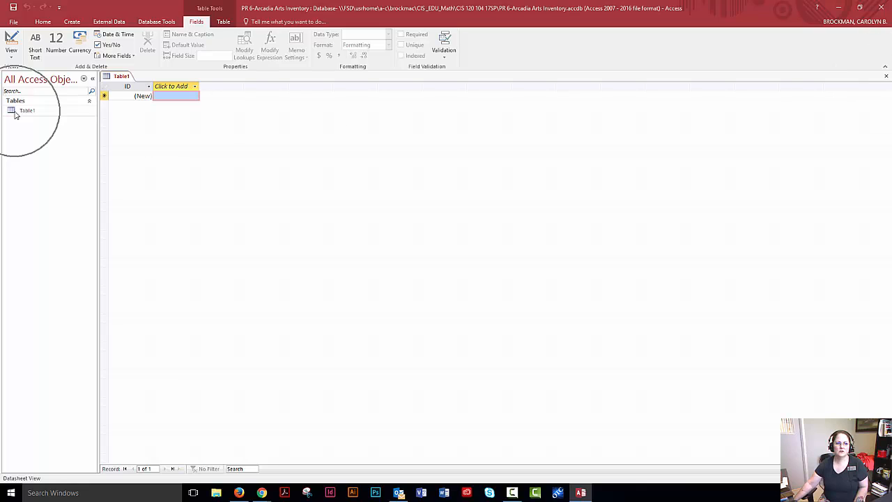
{"action": "key", "text": "ctrl"}
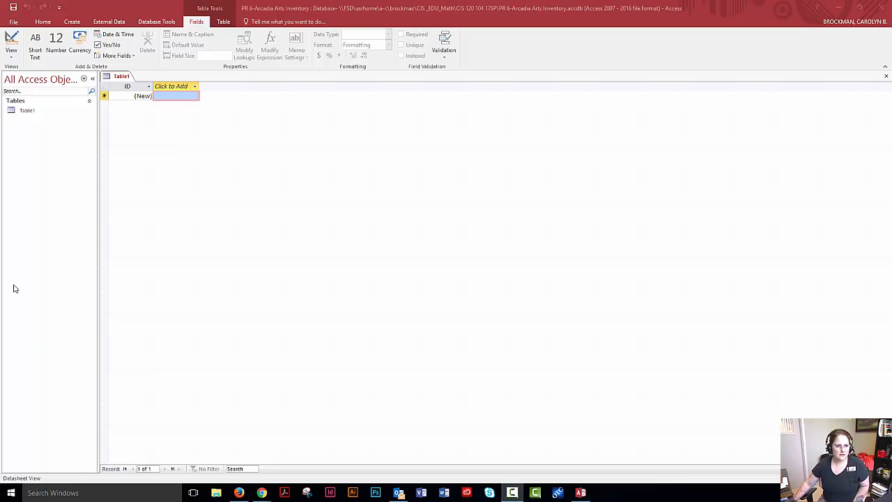
{"action": "left_click", "coordinate": [196, 88]}
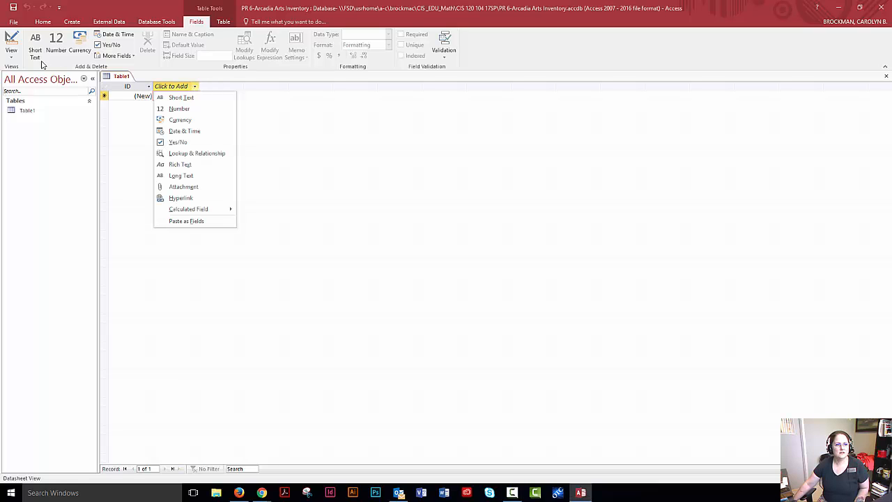
- Switch the new table to Design view, saving it under the name Arcadia Arts Organizations
{"action": "left_click", "coordinate": [12, 56]}
{"action": "left_click", "coordinate": [13, 56]}
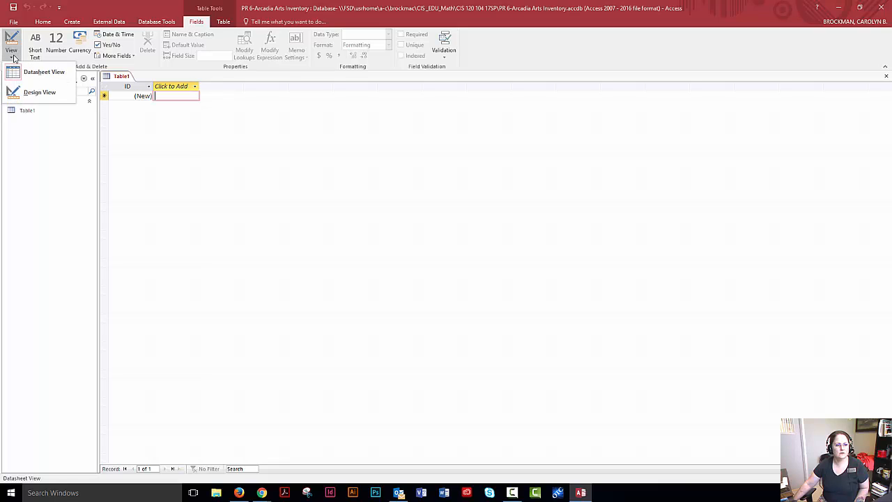
{"action": "left_click", "coordinate": [14, 93]}
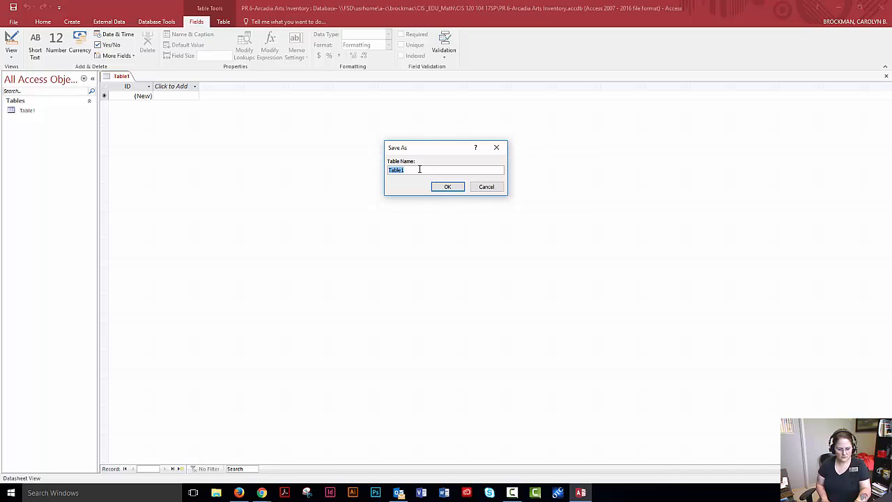
{"action": "type", "text": "Ar"}
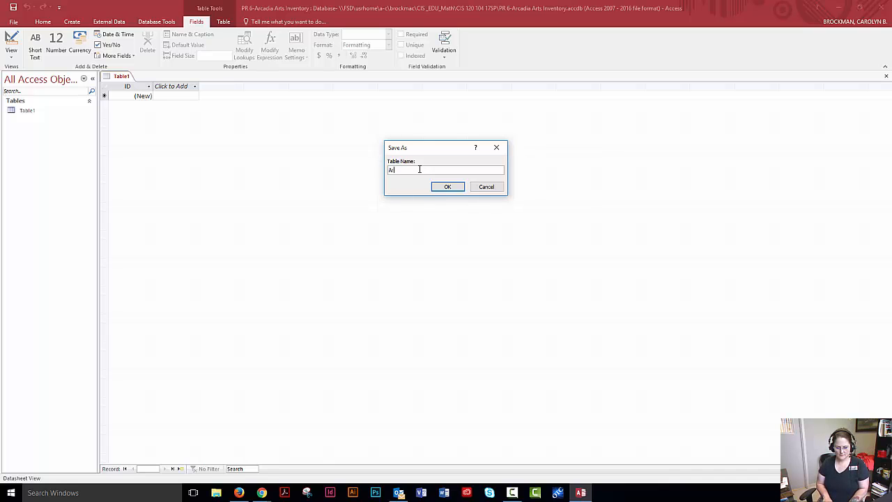
{"action": "type", "text": "cadia Arts Organi"}
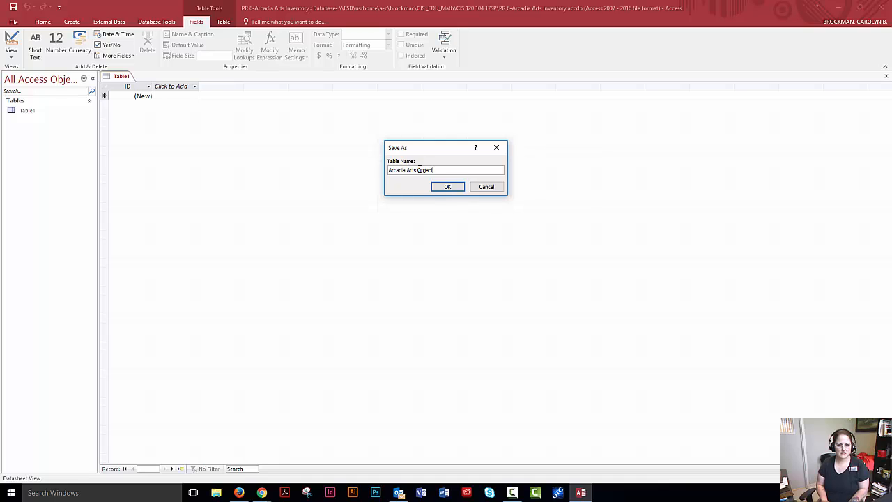
{"action": "type", "text": "zations"}
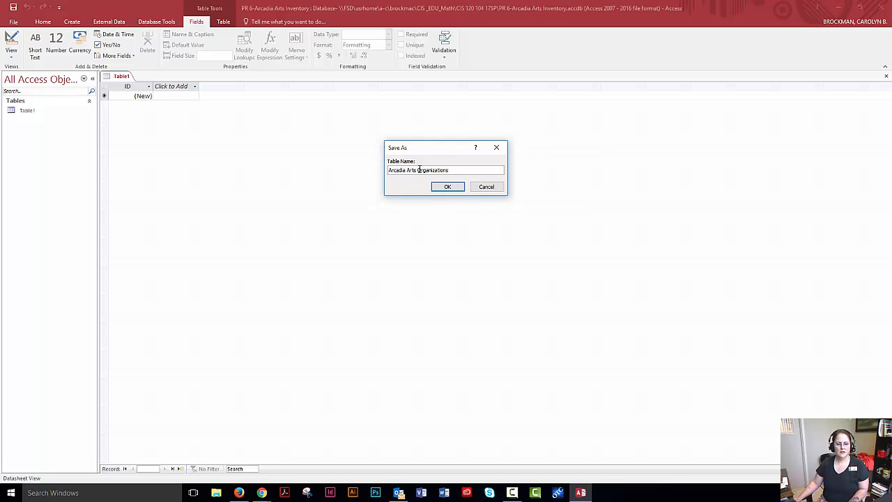
{"action": "left_click", "coordinate": [452, 187]}
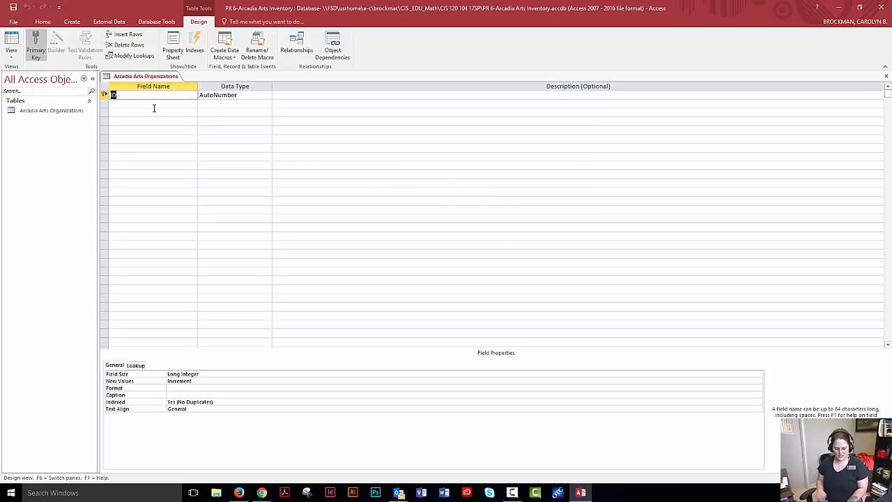
- Rename the ID field to Organization ID and add a Short Text field named Othsnization Name below it
{"action": "type", "text": "Organization"}
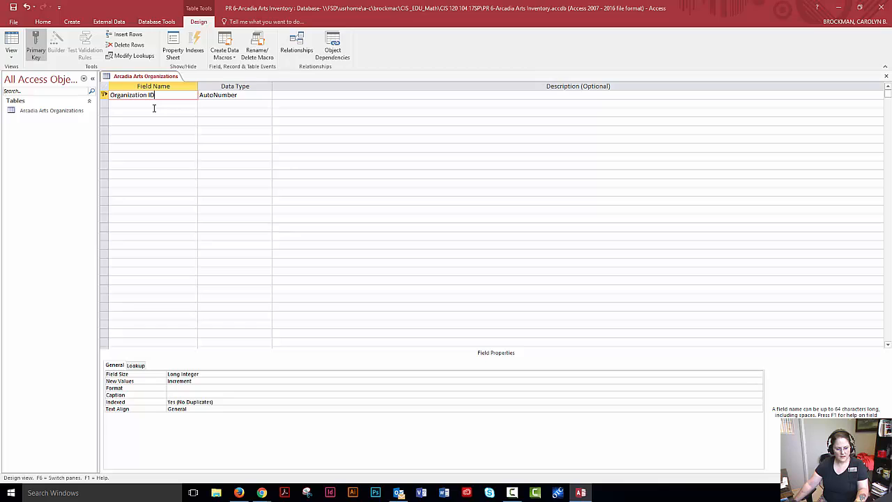
{"action": "left_click", "coordinate": [154, 108]}
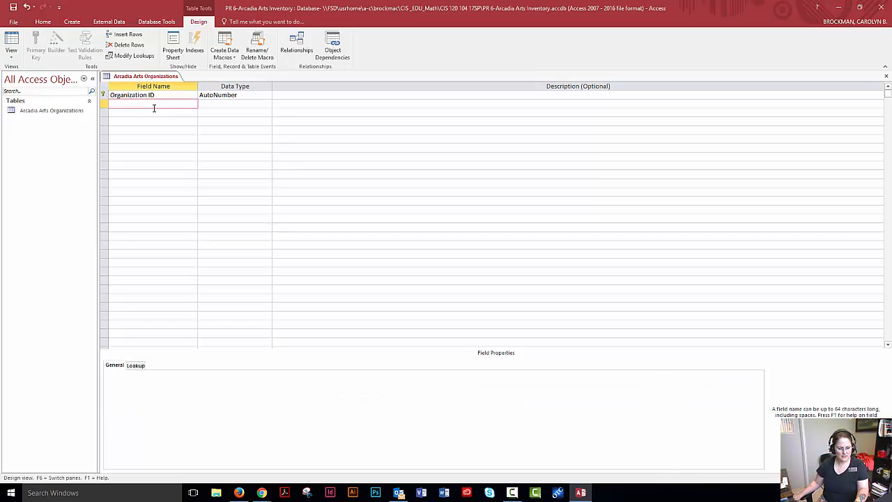
{"action": "type", "text": "Oth"}
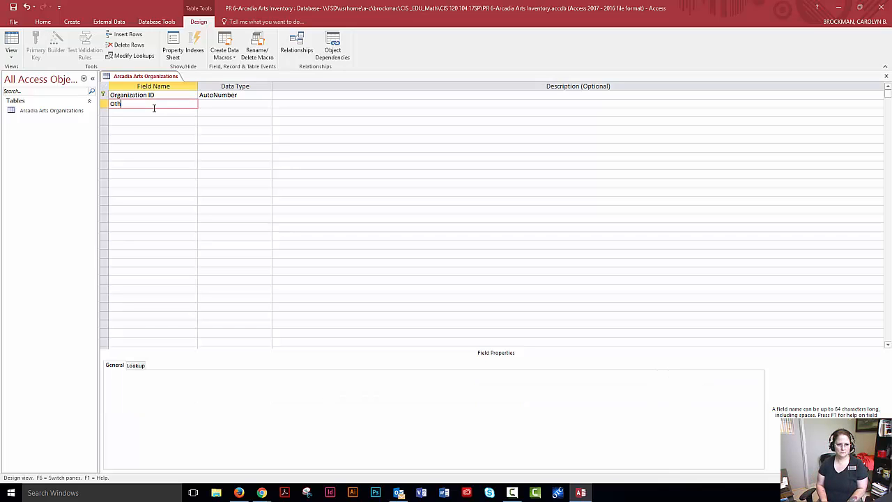
{"action": "type", "text": "snization Name"}
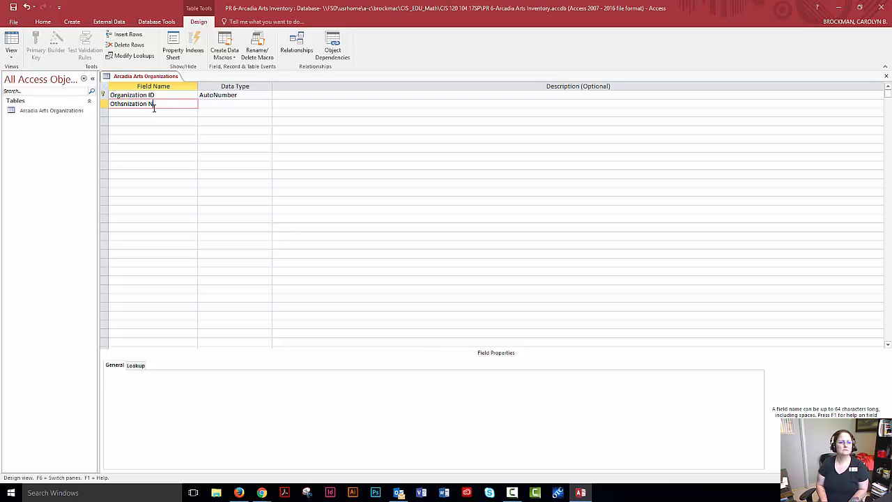
{"action": "key", "text": "Tab"}
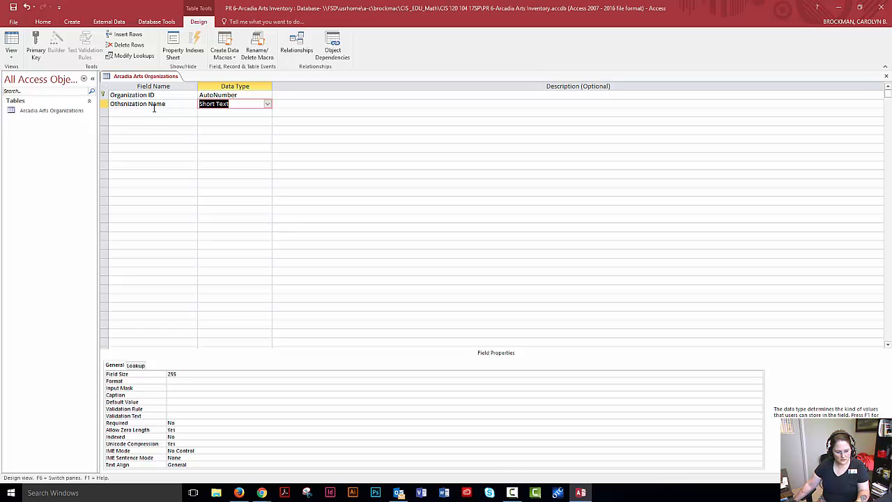
{"action": "key", "text": "Tab"}
{"action": "key", "text": "Tab"}
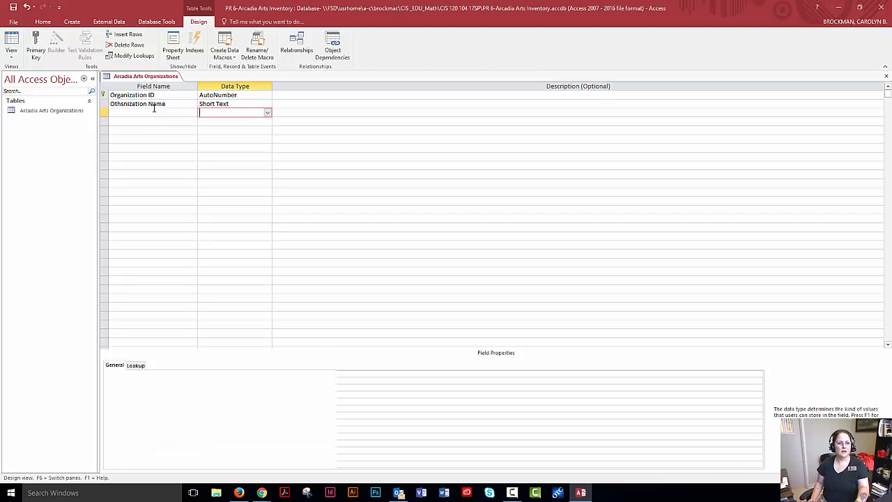
- Add a third field named Email Address with the Hyperlink data type
{"action": "type", "text": "Email Address"}
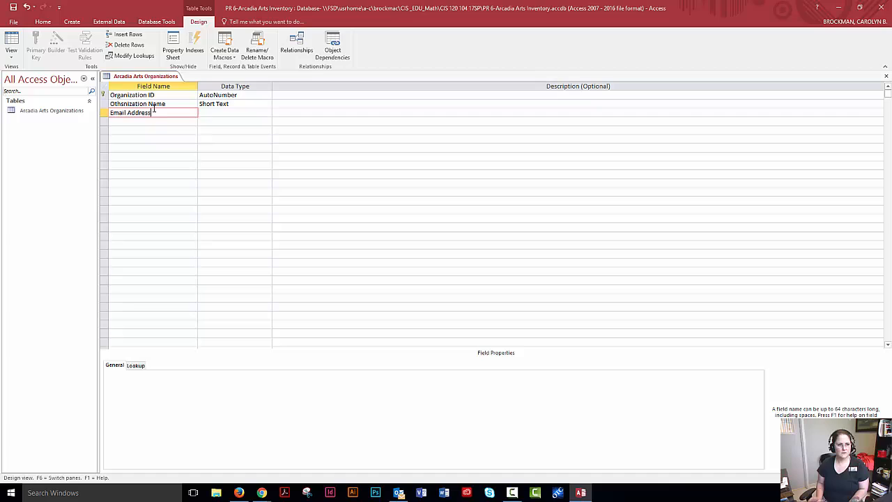
{"action": "key", "text": "Tab"}
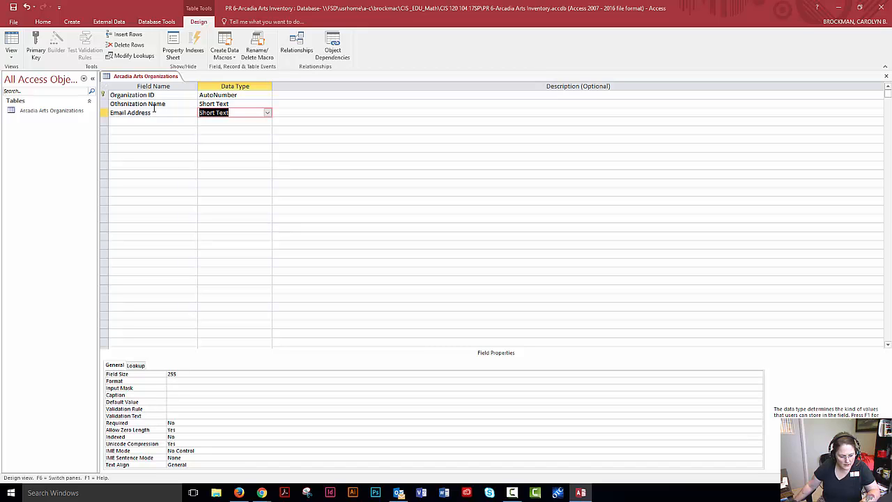
{"action": "left_click", "coordinate": [267, 113]}
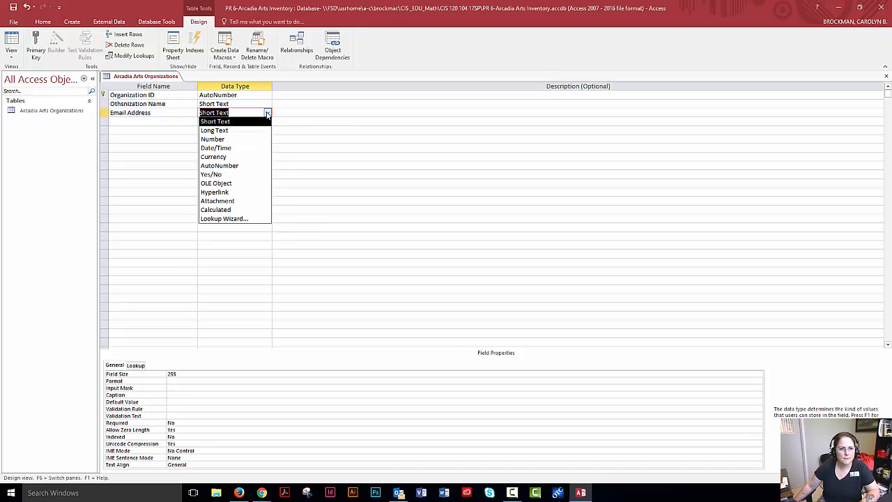
{"action": "left_click", "coordinate": [233, 192]}
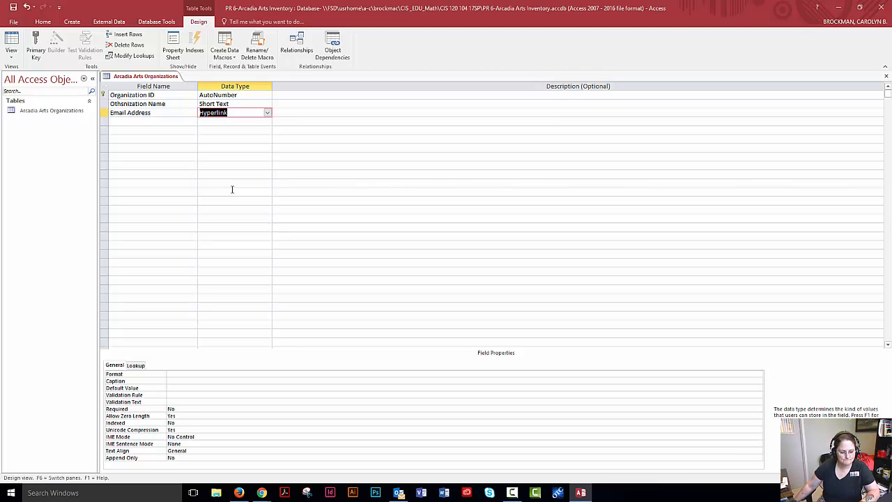
- Close the Arcadia Arts Organizations table and save the changes to its design
{"action": "left_click", "coordinate": [888, 79]}
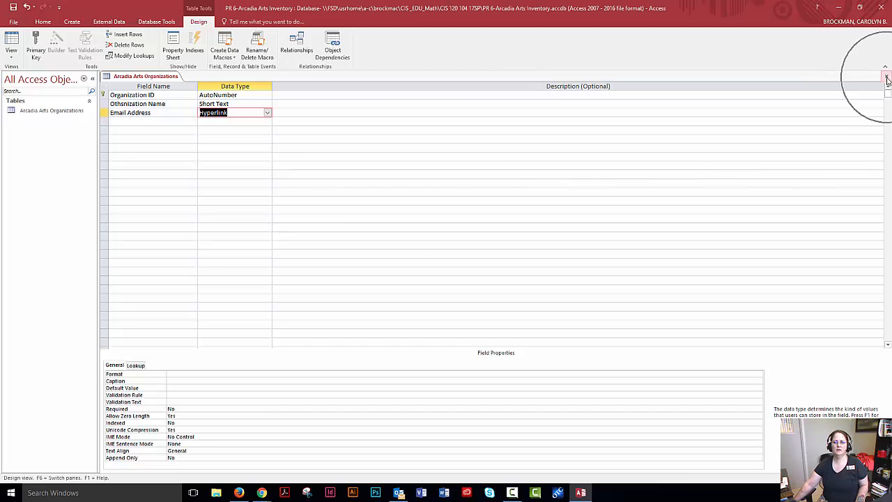
{"action": "left_click", "coordinate": [887, 77]}
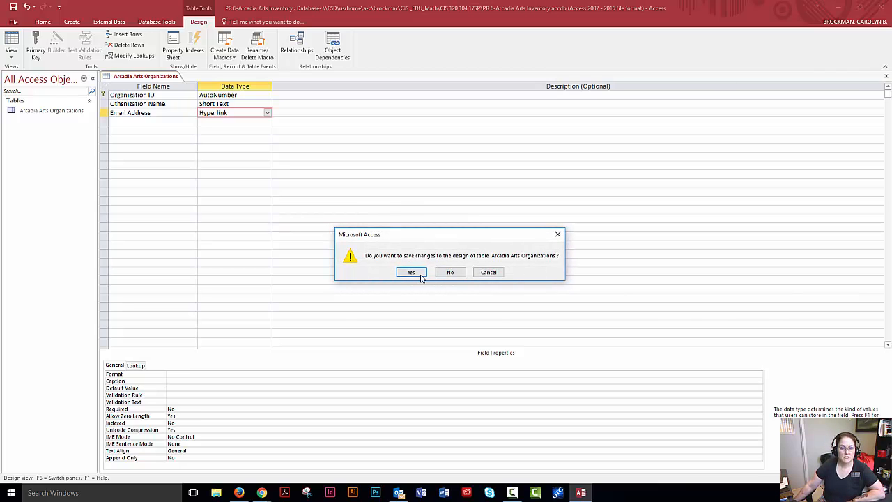
{"action": "left_click", "coordinate": [412, 272]}
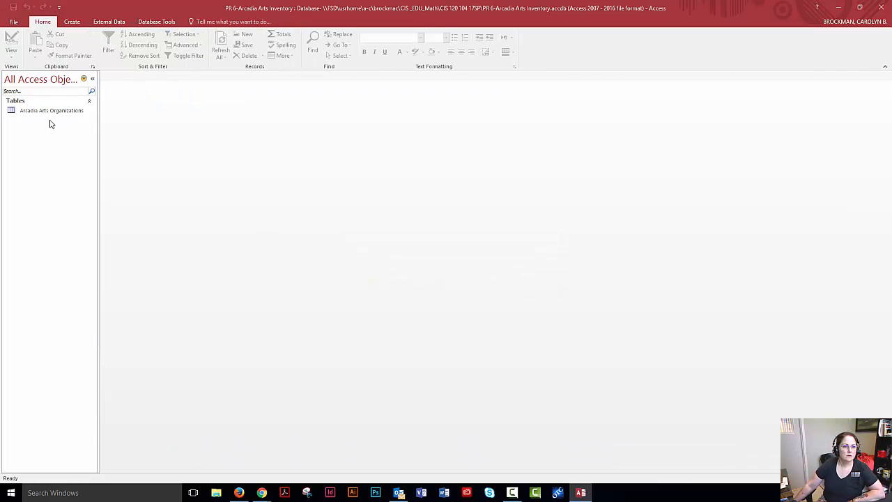
{"action": "left_click", "coordinate": [158, 96]}
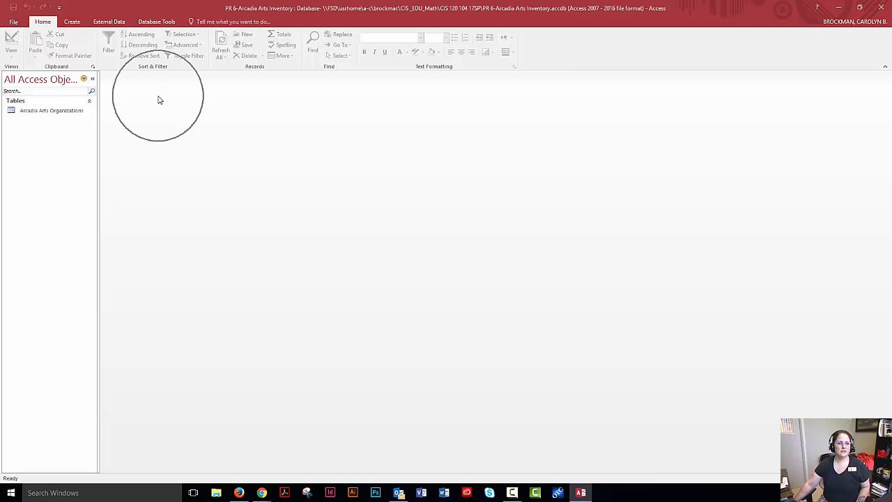
{"action": "left_click", "coordinate": [256, 203]}
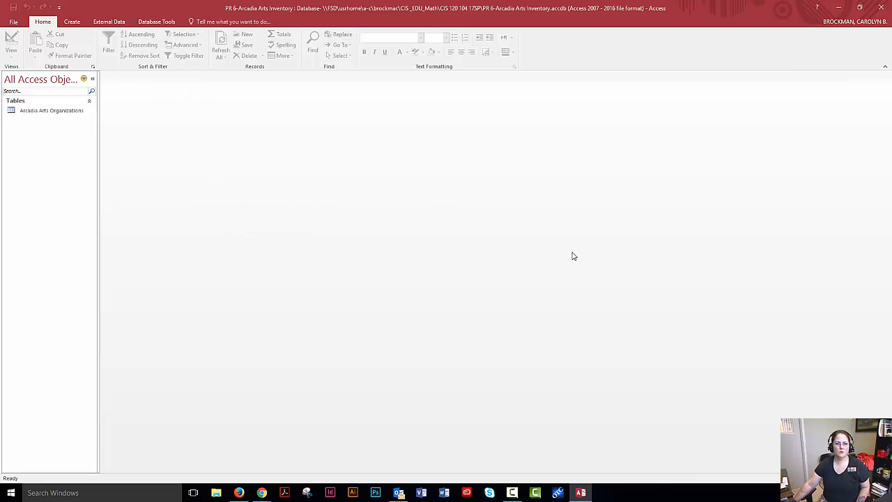
- Reopen the Arcadia Arts Organizations table in Datasheet view and widen its first two columns to fit their headings
{"action": "double_click", "coordinate": [50, 112]}
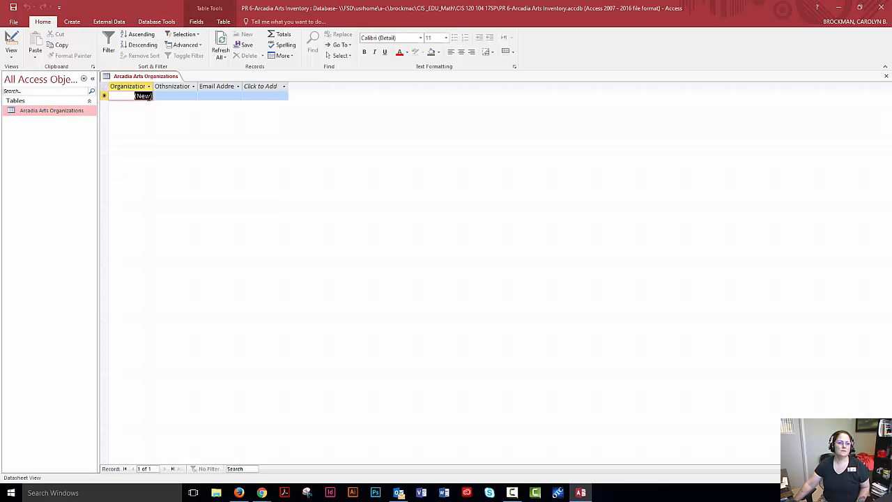
{"action": "left_click", "coordinate": [886, 76]}
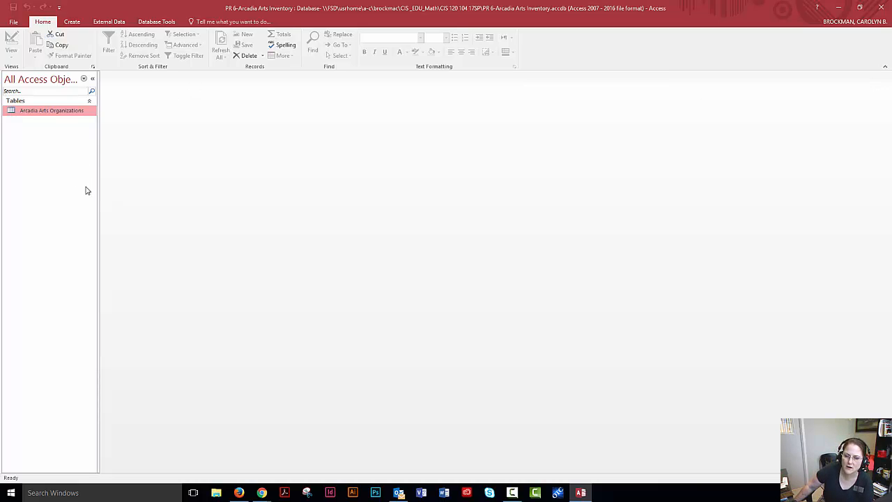
{"action": "double_click", "coordinate": [46, 112]}
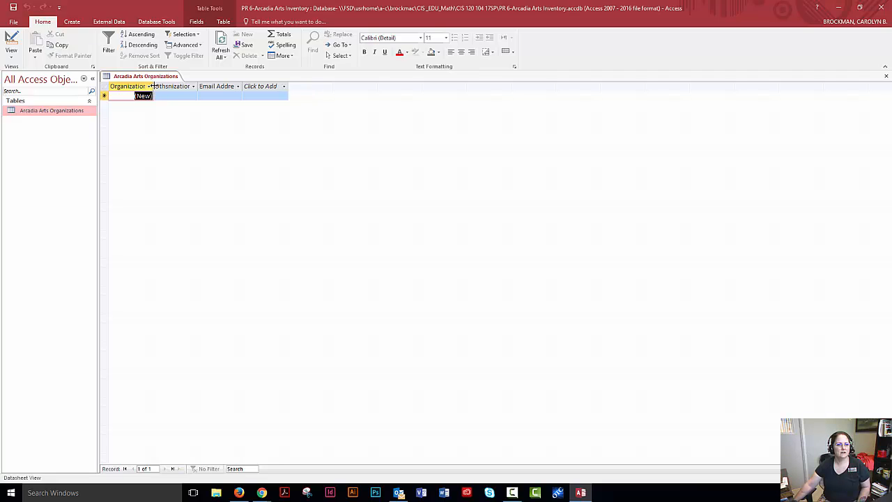
{"action": "left_click_drag", "start_coordinate": [154, 91], "coordinate": [171, 90]}
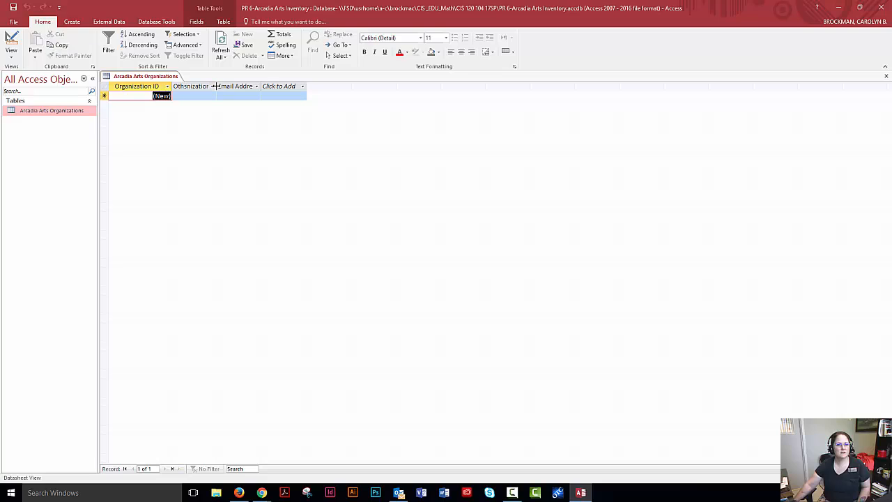
{"action": "left_click_drag", "start_coordinate": [215, 91], "coordinate": [234, 90]}
- Correct the misspelled second field name to Organization Name in Design view
{"action": "left_click", "coordinate": [205, 88]}
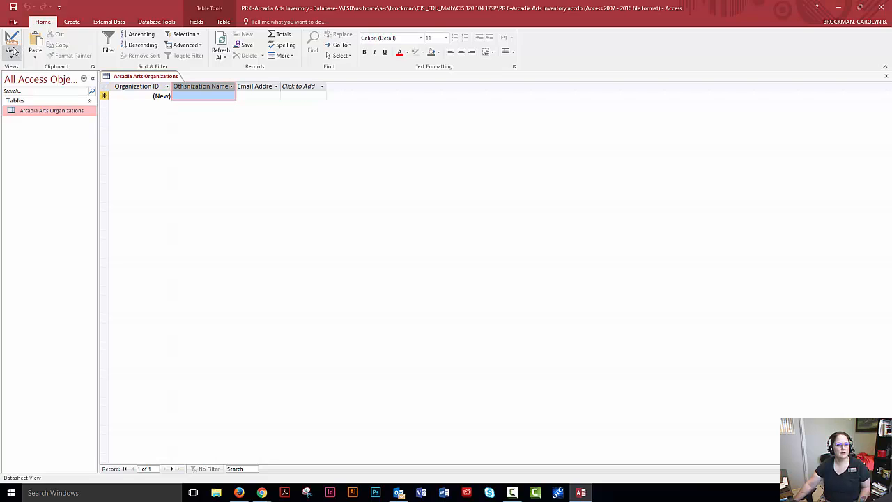
{"action": "left_click", "coordinate": [12, 42]}
{"action": "left_click", "coordinate": [149, 104]}
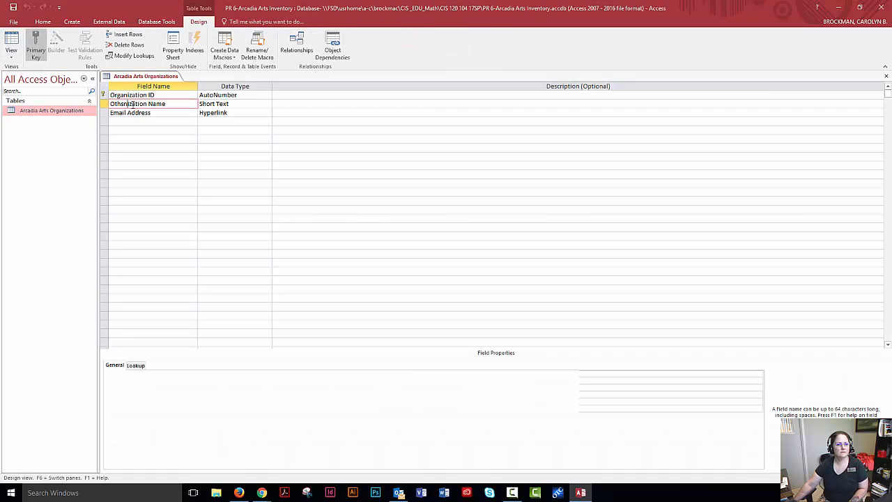
{"action": "key", "text": "BackSpace"}
{"action": "key", "text": "BackSpace"}
{"action": "key", "text": "BackSpace"}
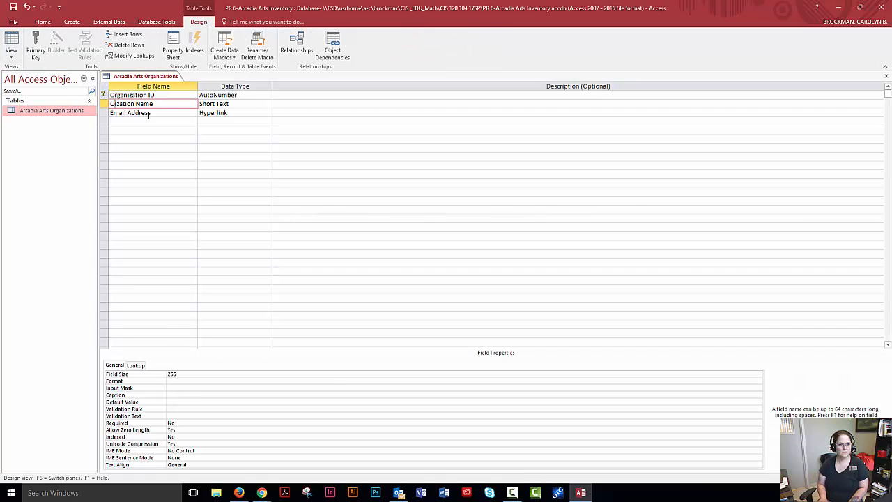
{"action": "type", "text": "rgan"}
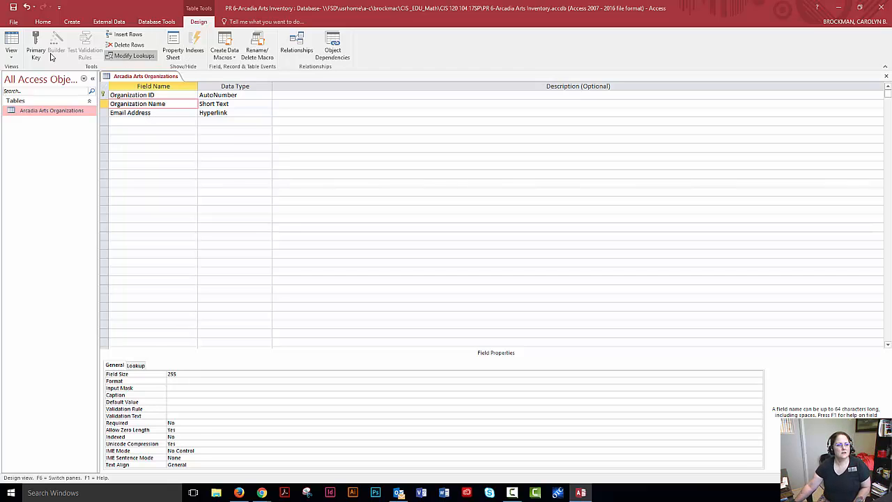
- Save the design change on returning to Datasheet view and widen the Organization Name column slightly
{"action": "left_click", "coordinate": [12, 41]}
{"action": "left_click", "coordinate": [424, 275]}
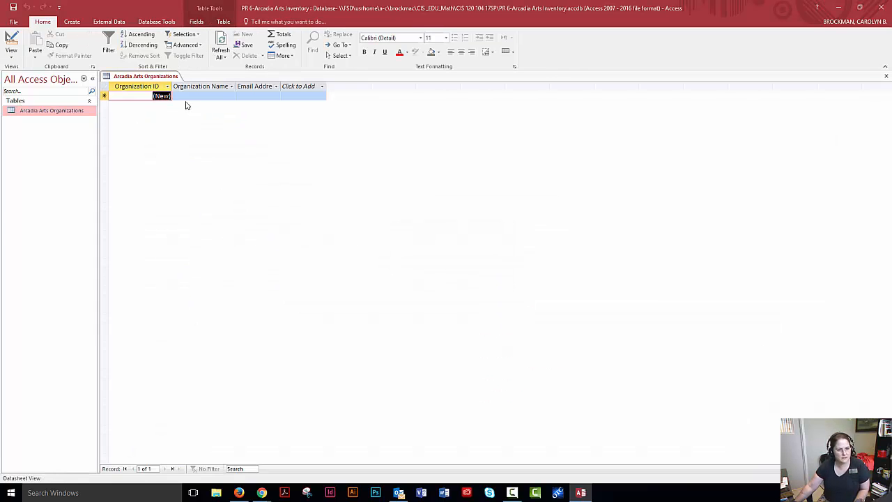
{"action": "left_click_drag", "start_coordinate": [236, 87], "coordinate": [248, 86]}
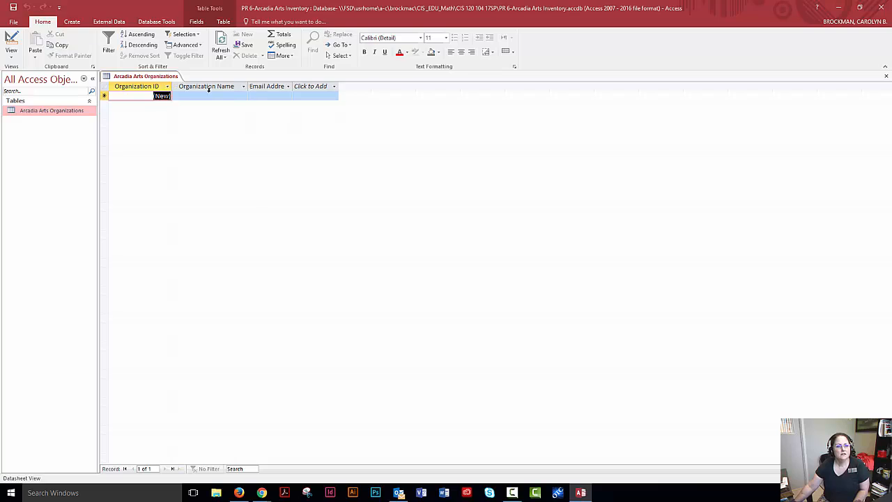
- Try sample text asdfdf in the first record's Organization Name and Email Address fields, and clear both entries
{"action": "left_click", "coordinate": [207, 97]}
{"action": "type", "text": "asdfgf"}
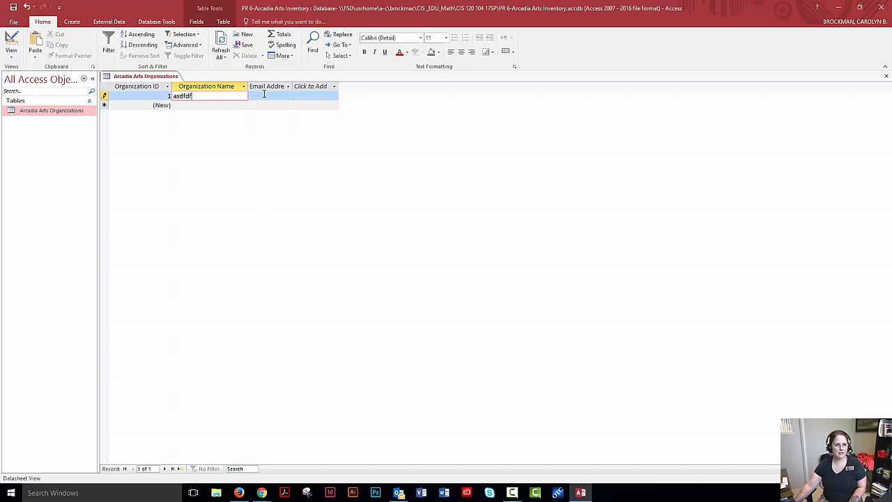
{"action": "left_click", "coordinate": [264, 95]}
{"action": "type", "text": "asdfdf"}
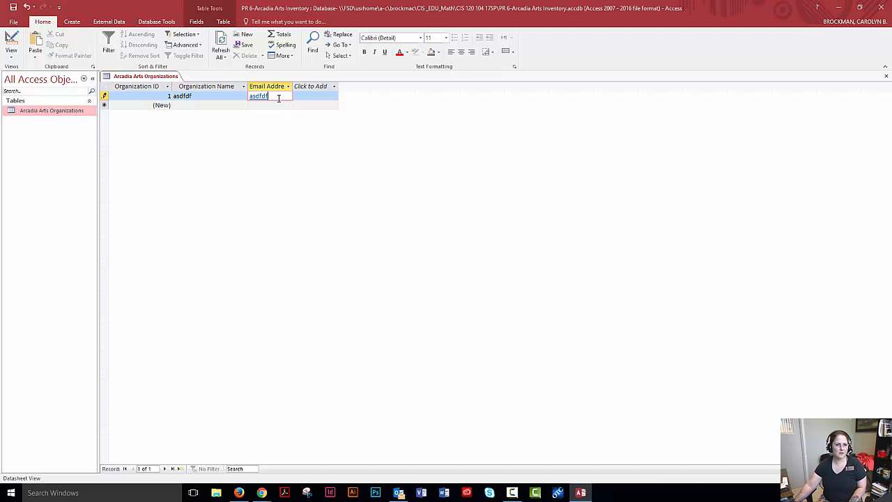
{"action": "left_click_drag", "start_coordinate": [275, 97], "coordinate": [167, 95]}
{"action": "key", "text": "Delete"}
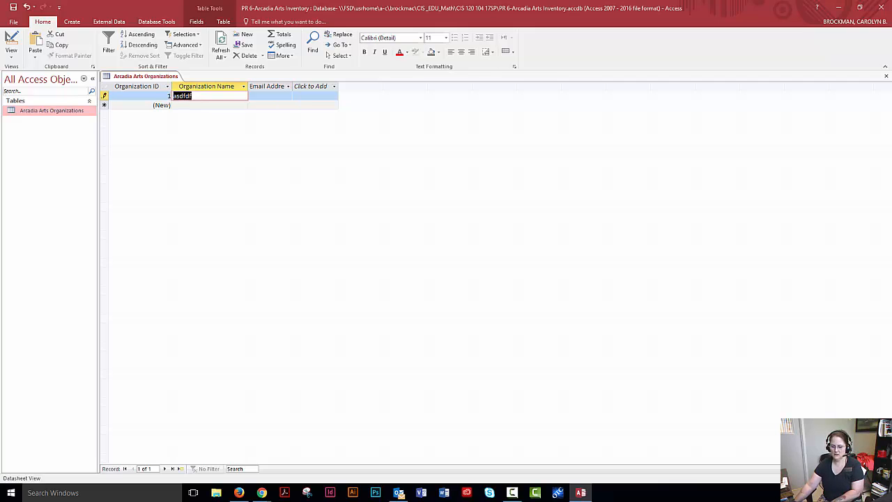
{"action": "key", "text": "Delete"}
- Check the Email Address field's data type in Design view and close the Arcadia Arts Organizations table
{"action": "left_click", "coordinate": [12, 43]}
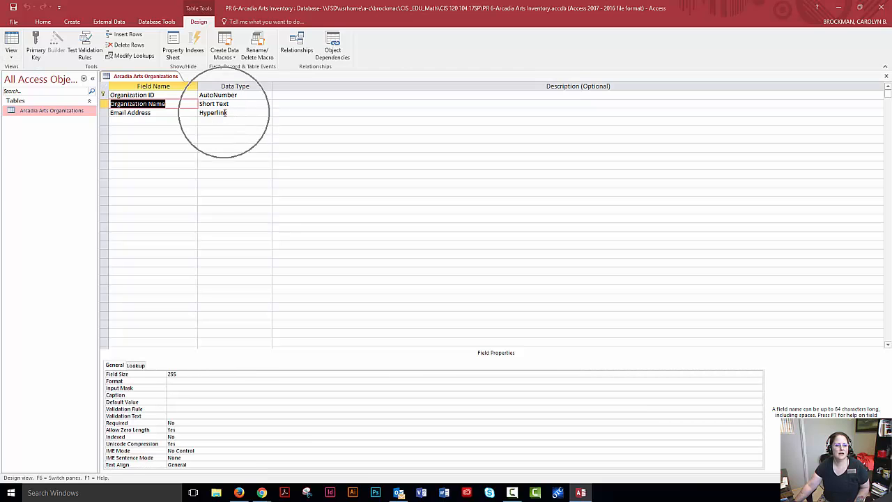
{"action": "left_click", "coordinate": [229, 112]}
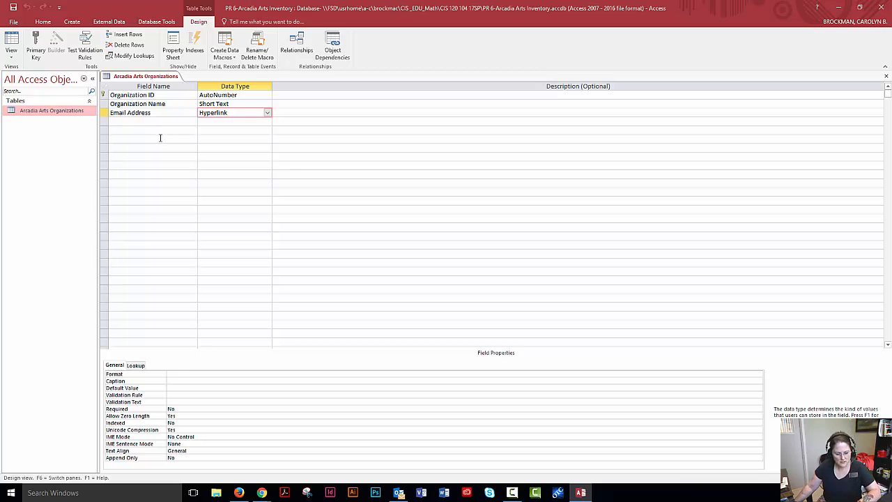
{"action": "left_click", "coordinate": [886, 75]}
{"action": "left_click", "coordinate": [419, 273]}
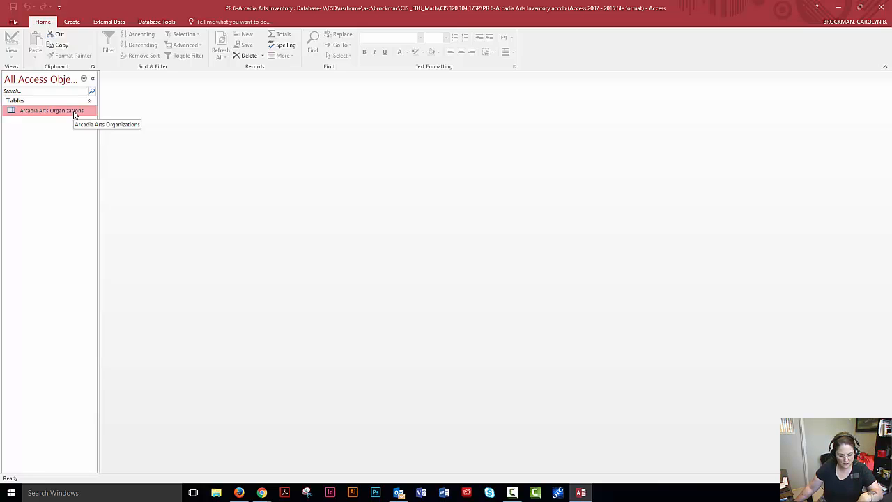
- Create a new table and switch it to Design view, saving it as Arcadia Arts Products
{"action": "left_click", "coordinate": [71, 23]}
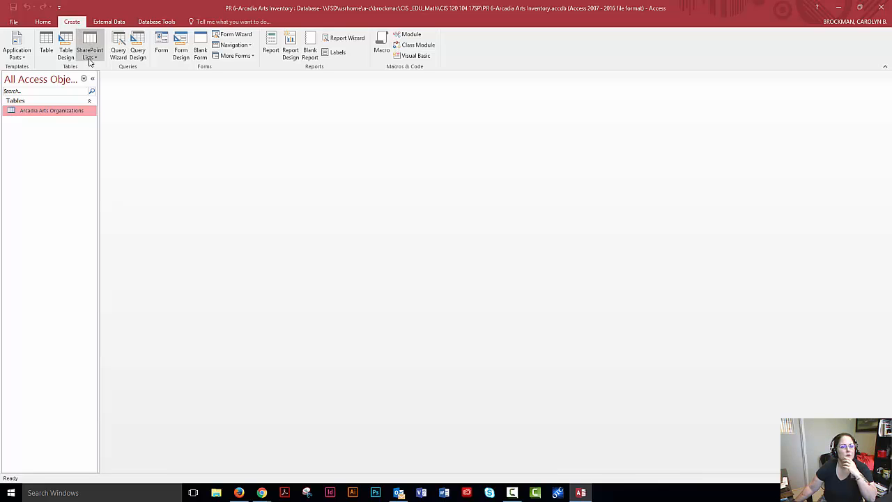
{"action": "left_click", "coordinate": [46, 44]}
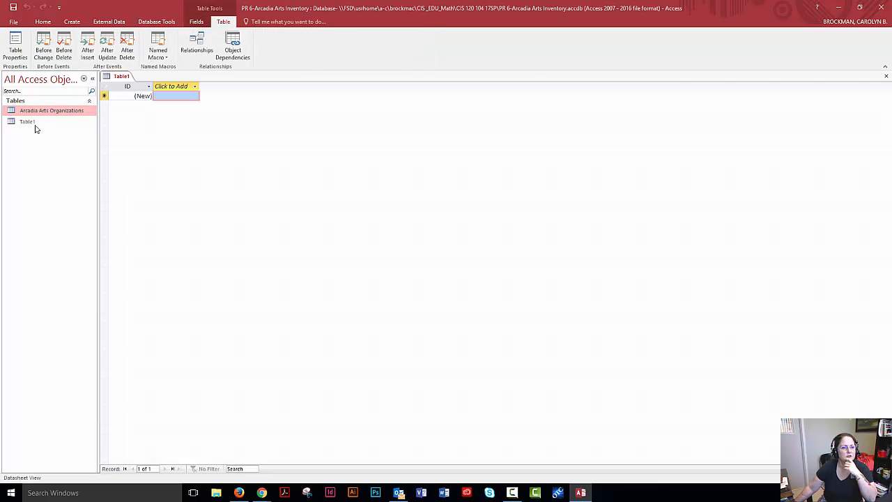
{"action": "key", "text": "ctrl"}
{"action": "key", "text": "ctrl"}
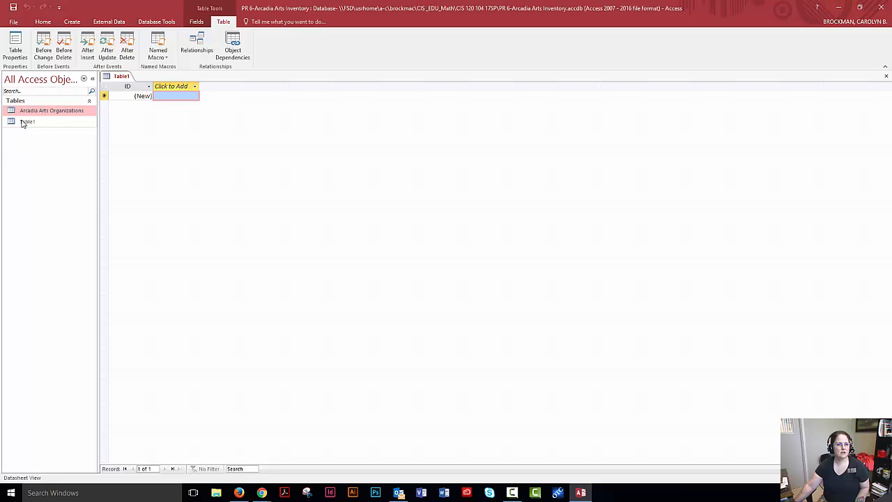
{"action": "key", "text": "ctrl"}
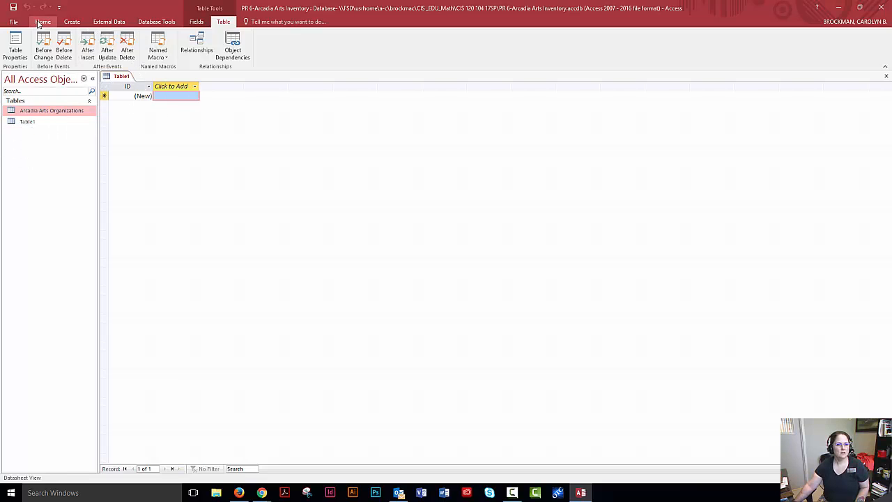
{"action": "left_click", "coordinate": [42, 22]}
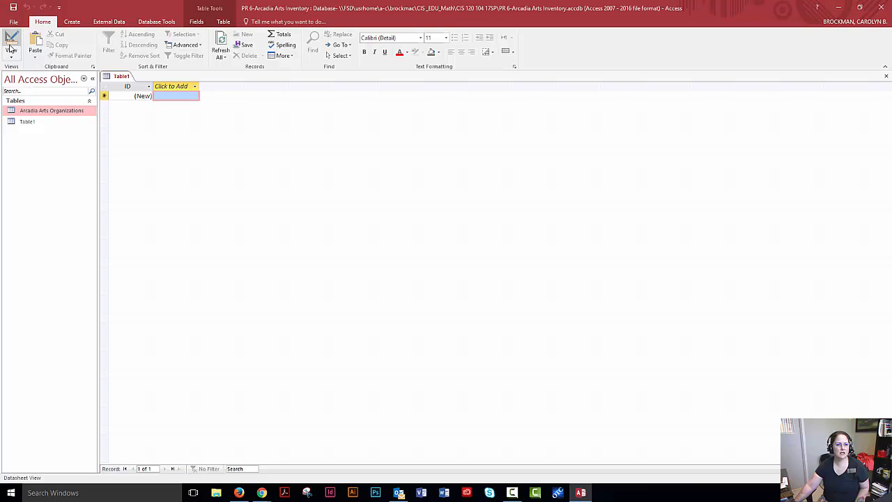
{"action": "left_click", "coordinate": [12, 40]}
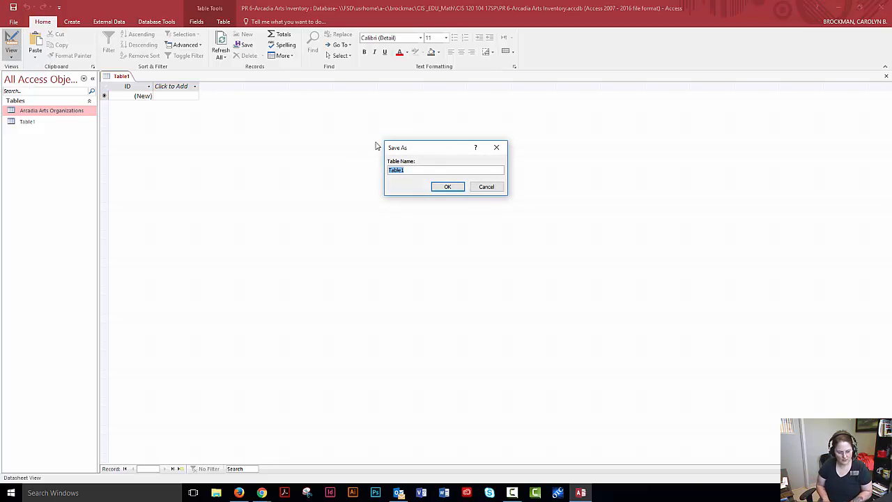
{"action": "type", "text": "Ar"}
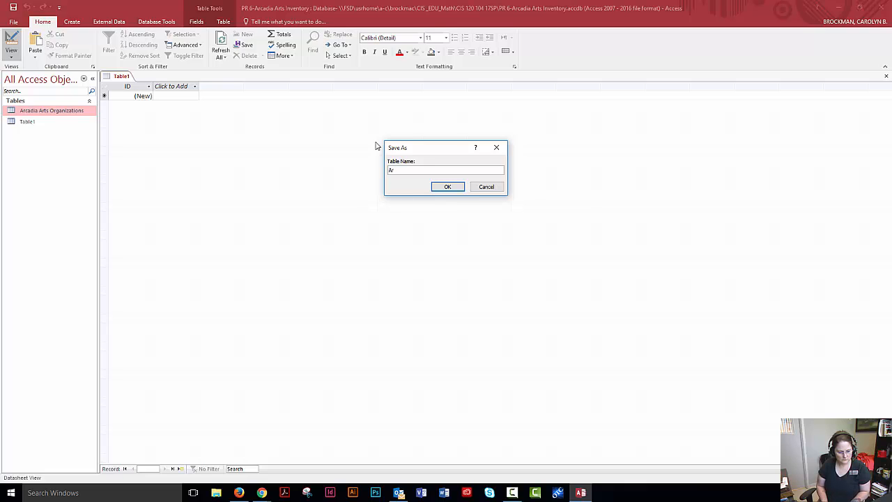
{"action": "type", "text": "cadia Arts Products"}
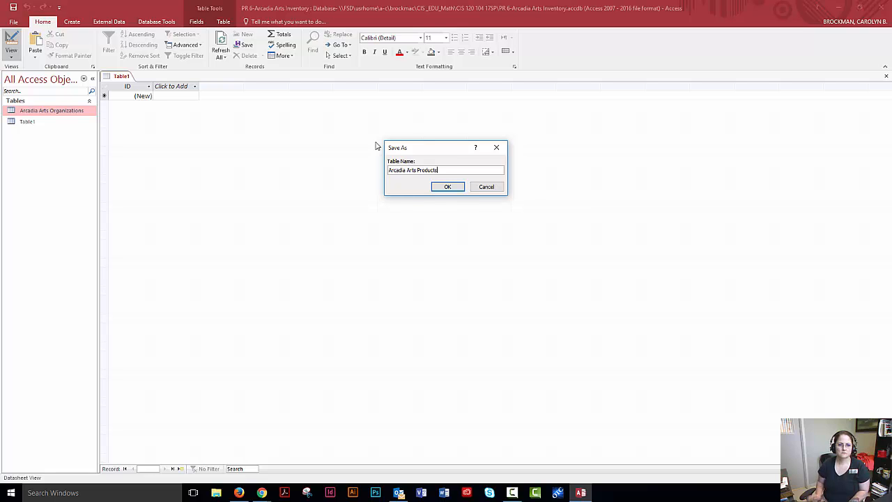
{"action": "left_click", "coordinate": [439, 186]}
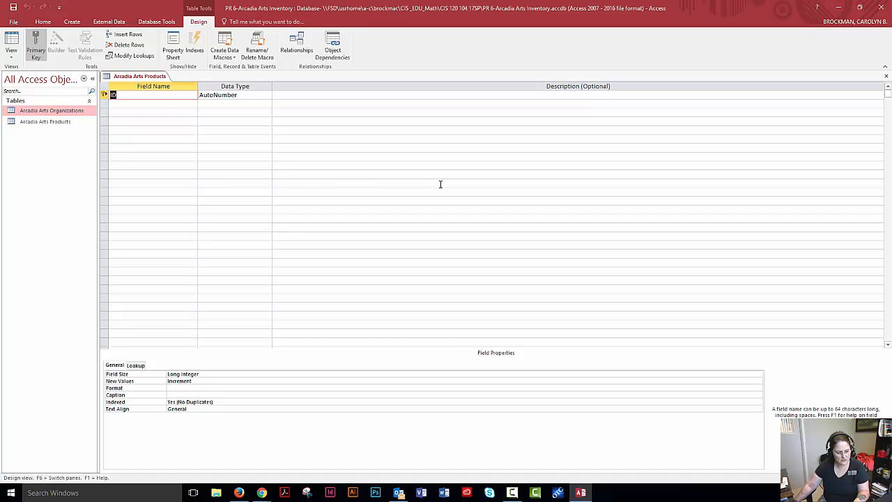
- Rename the primary key field to Product ID and add a Short Text field named Product Name
{"action": "type", "text": "Product"}
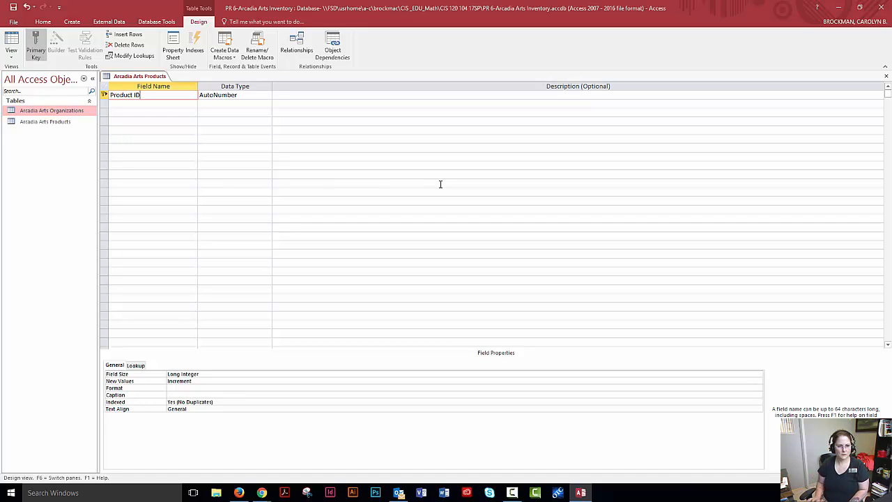
{"action": "key", "text": "Down"}
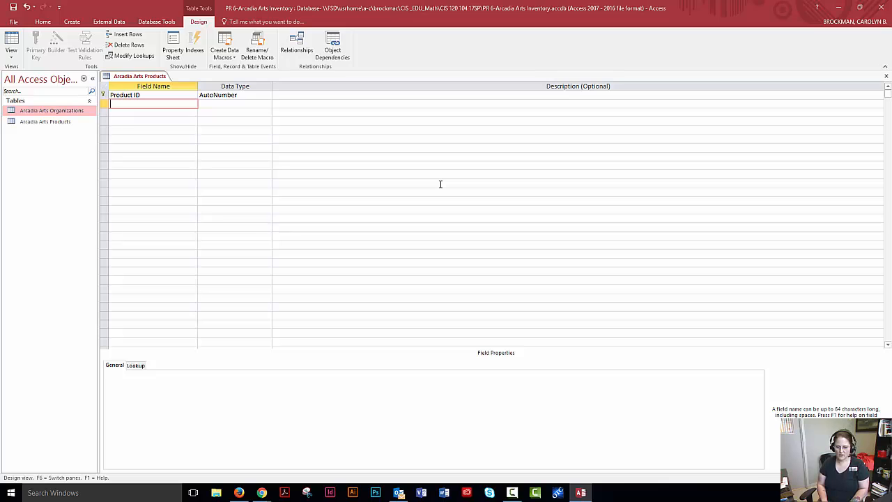
{"action": "type", "text": "Product Name"}
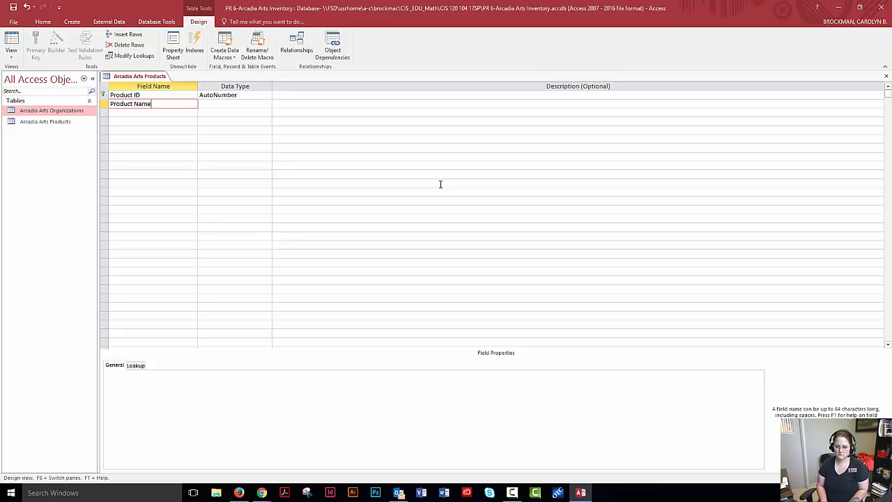
{"action": "key", "text": "Tab"}
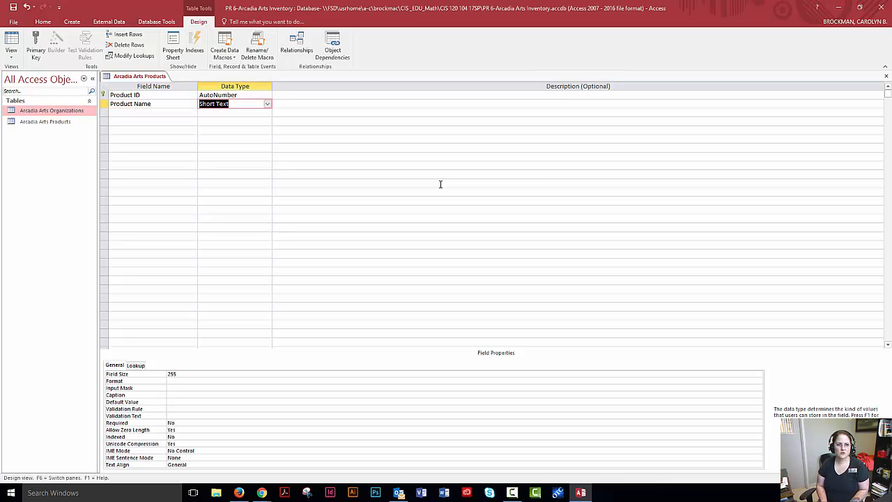
{"action": "key", "text": "Tab"}
{"action": "key", "text": "Tab"}
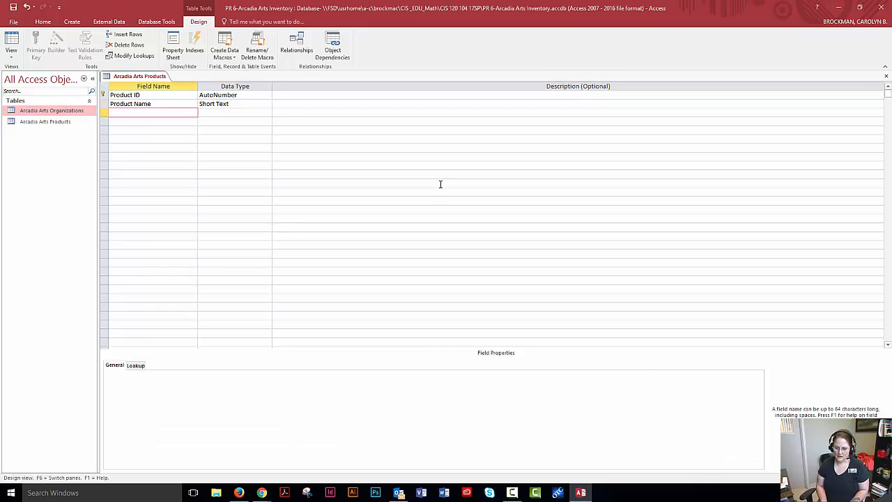
- Add a field named Region below Product Name with the Short Text data type
{"action": "type", "text": "region"}
{"action": "key", "text": "BackSpace"}
{"action": "key", "text": "BackSpace"}
{"action": "key", "text": "BackSpace"}
{"action": "key", "text": "BackSpace"}
{"action": "key", "text": "BackSpace"}
{"action": "key", "text": "BackSpace"}
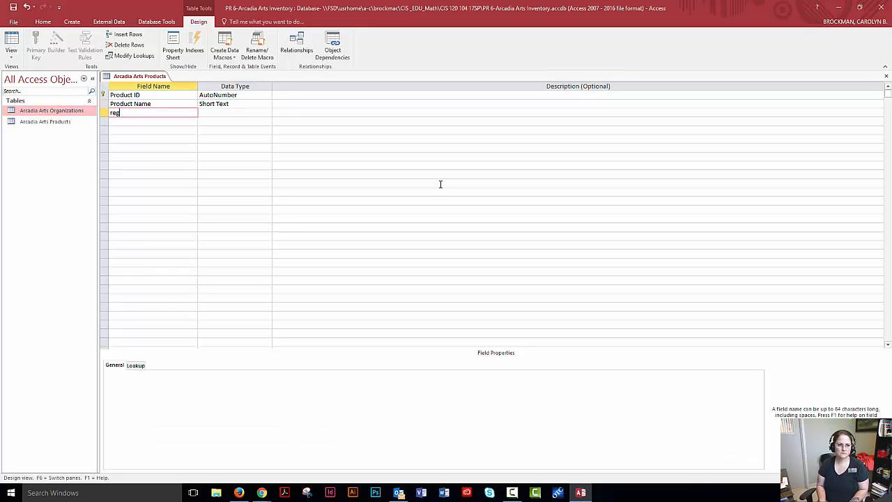
{"action": "type", "text": "Region"}
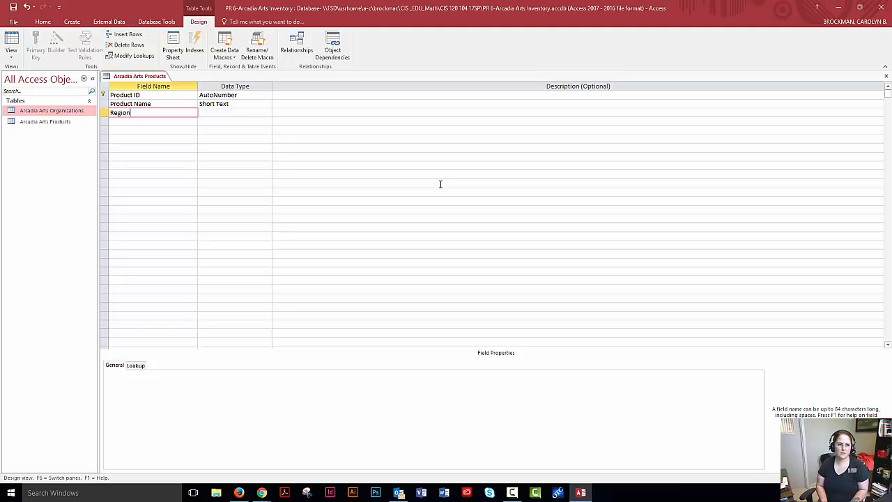
{"action": "key", "text": "Tab"}
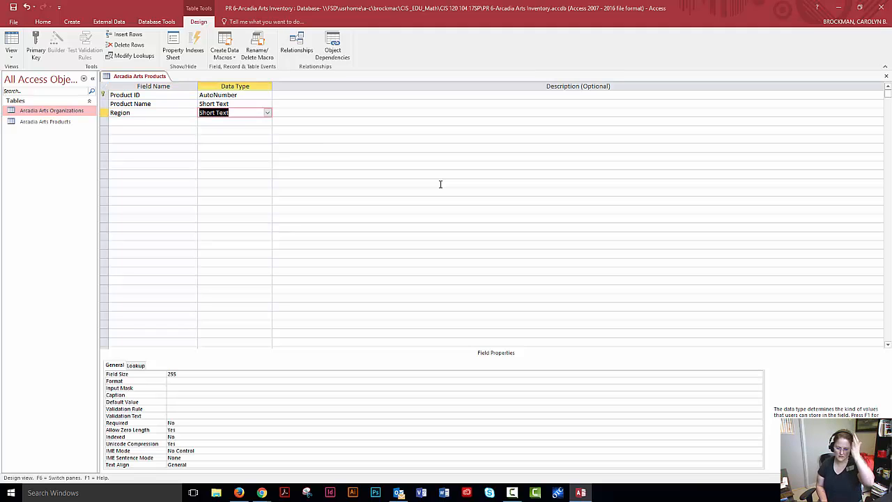
{"action": "type", "text": "Short "}
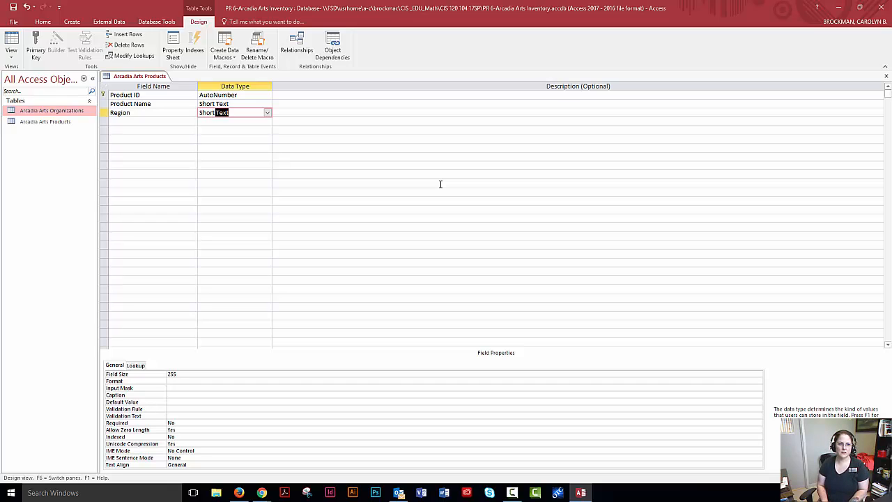
{"action": "type", "text": "Text"}
{"action": "key", "text": "Tab"}
{"action": "key", "text": "Tab"}
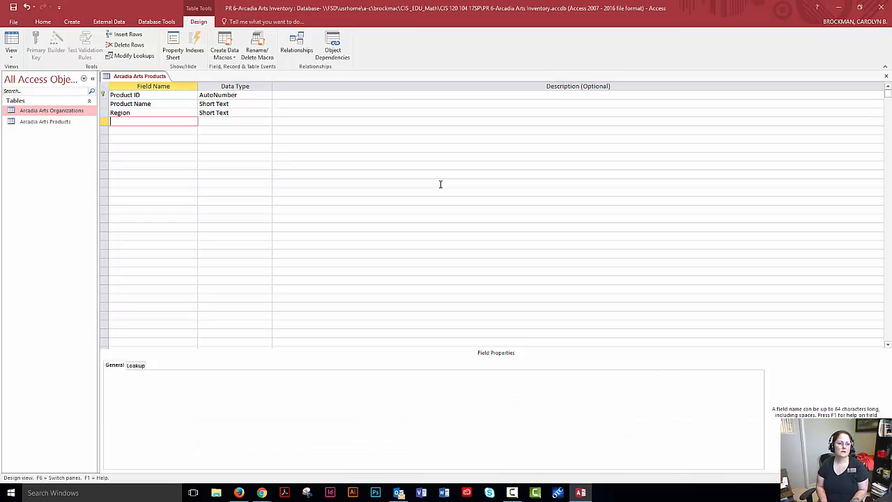
- Add the Category and Organization Name fields, both as Short Text
{"action": "type", "text": "Category"}
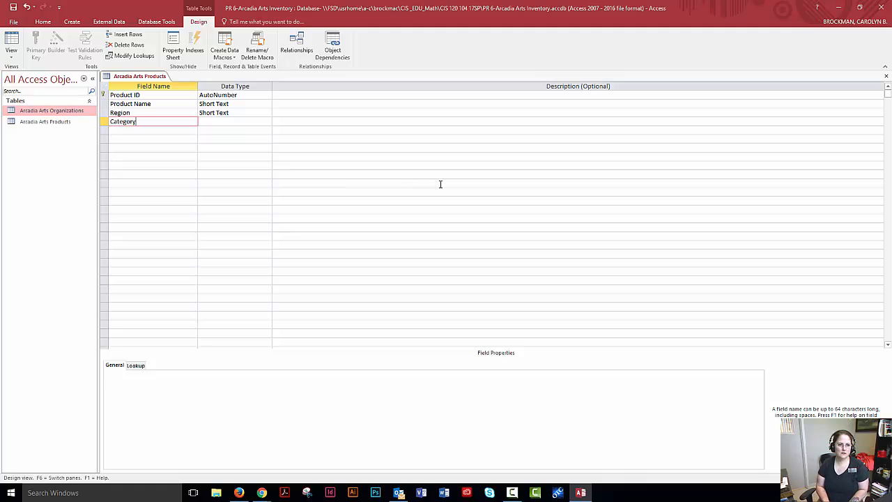
{"action": "key", "text": "Tab"}
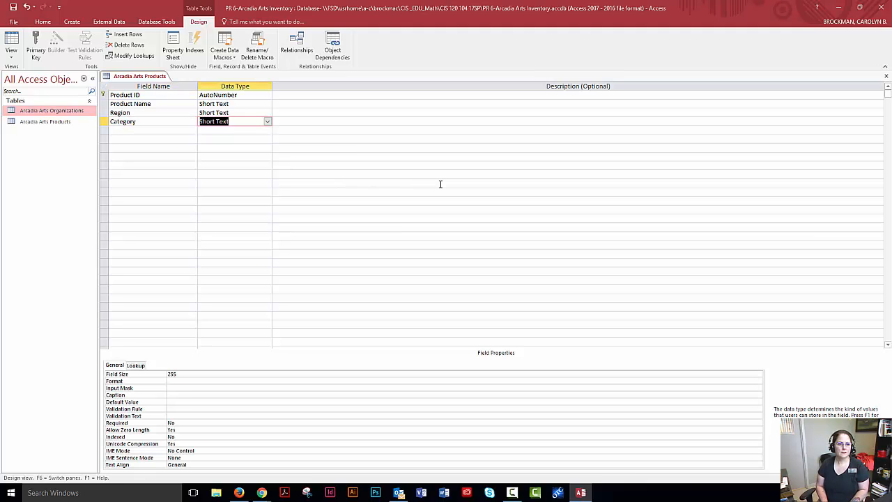
{"action": "key", "text": "Tab"}
{"action": "key", "text": "Tab"}
{"action": "type", "text": "Org"}
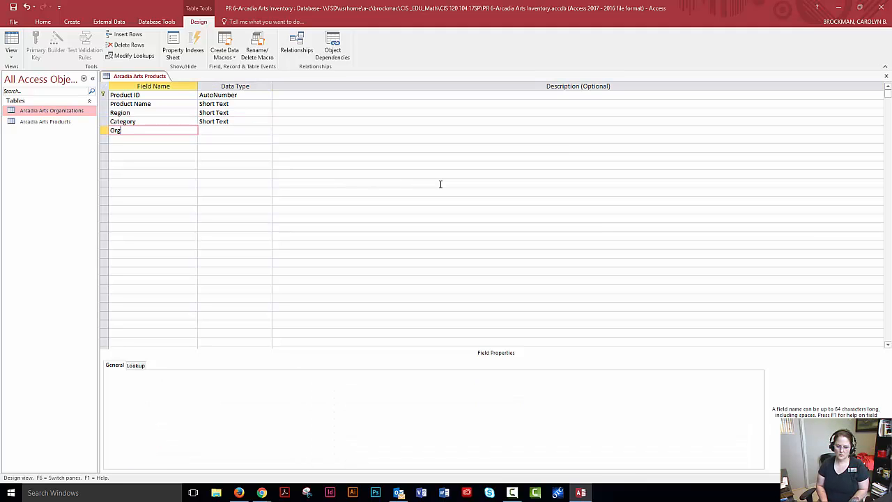
{"action": "type", "text": "anization Name"}
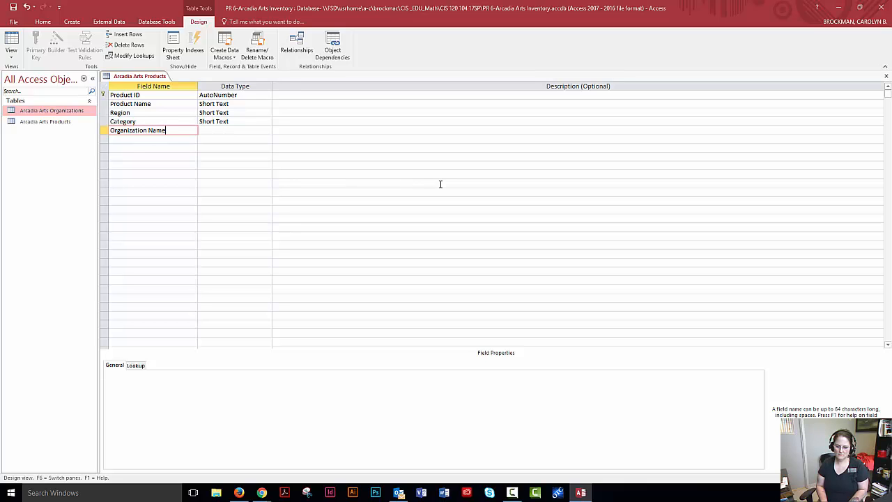
{"action": "key", "text": "Tab"}
{"action": "key", "text": "Tab"}
{"action": "key", "text": "Tab"}
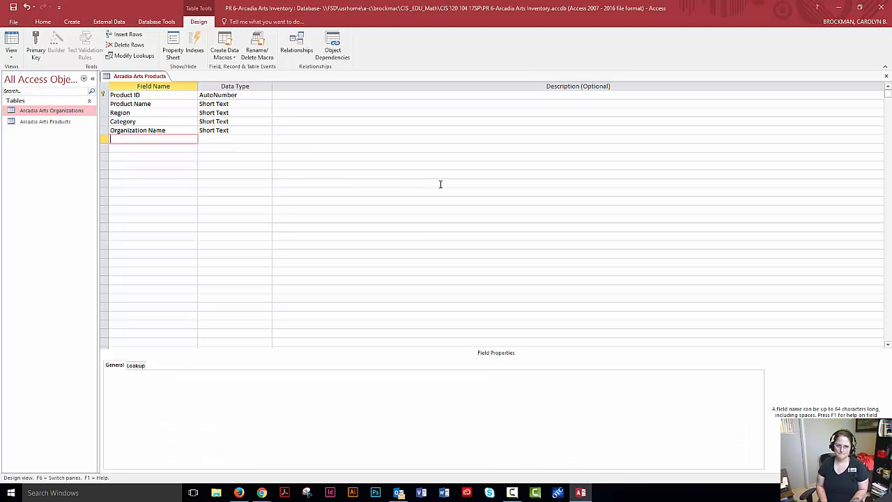
- Add the Units in Stock and Unit Price fields, keeping the default Short Text data type for both
{"action": "type", "text": "Units in Stock"}
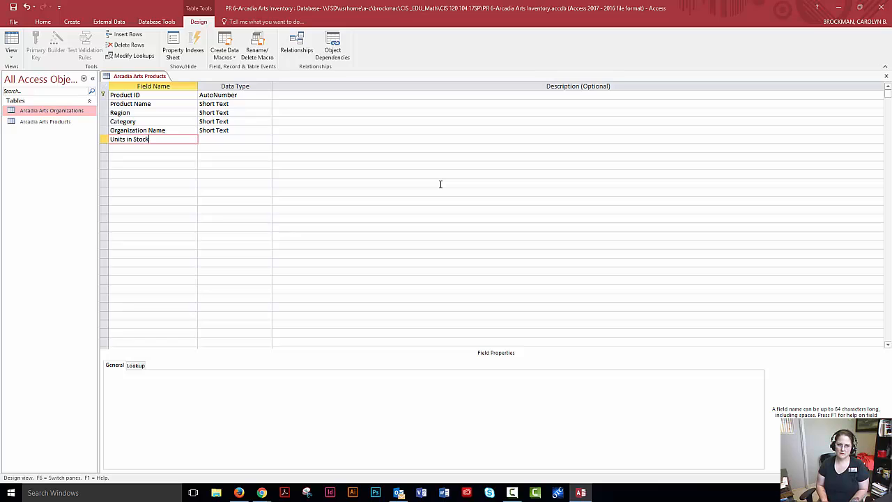
{"action": "key", "text": "Tab"}
{"action": "key", "text": "Tab"}
{"action": "key", "text": "Tab"}
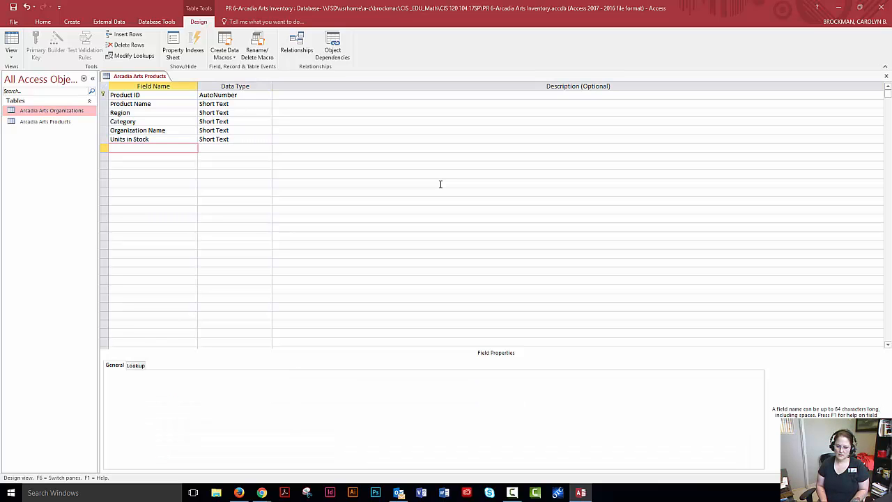
{"action": "type", "text": "Unit Price"}
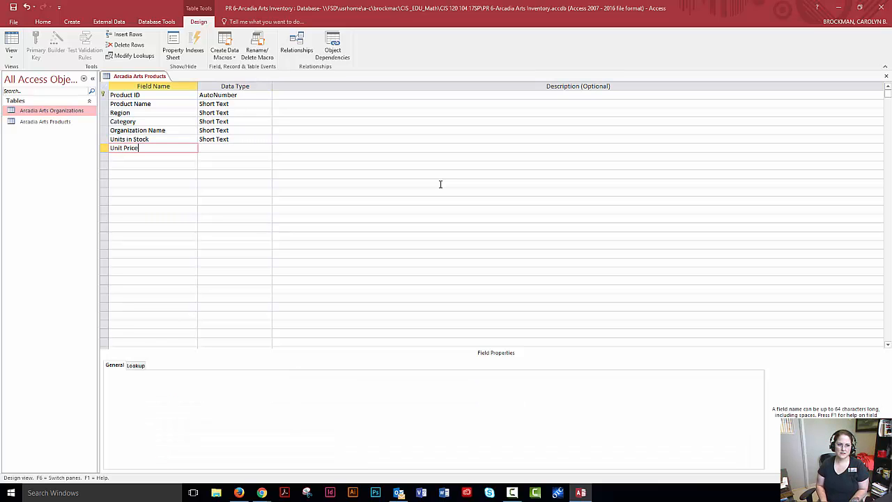
{"action": "left_click", "coordinate": [139, 130]}
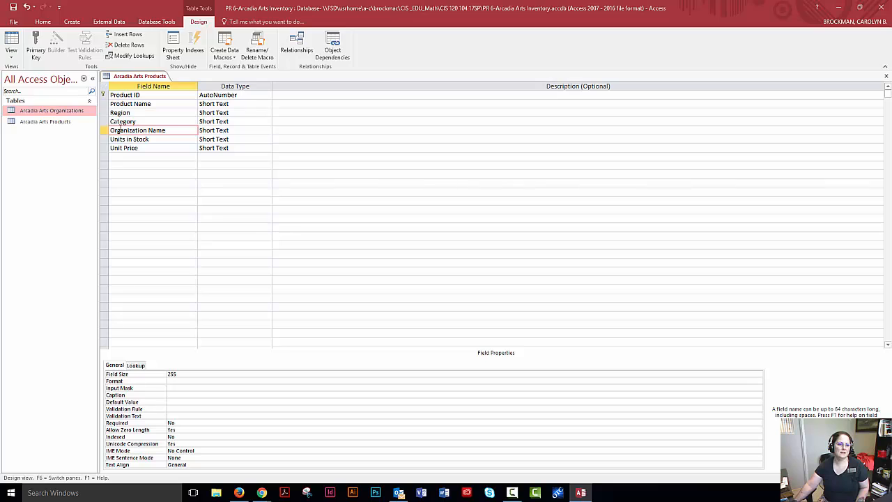
{"action": "left_click", "coordinate": [139, 130]}
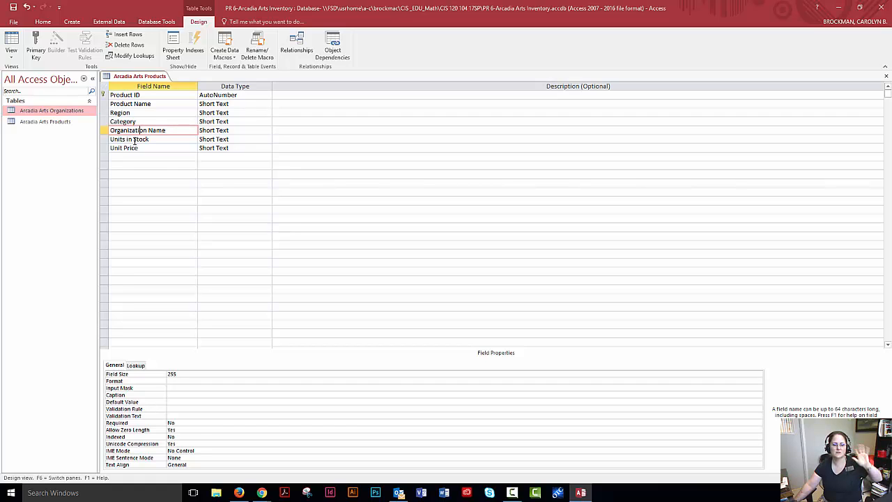
- Save the Arcadia Arts Products table design and switch to Datasheet view
{"action": "left_click", "coordinate": [11, 42]}
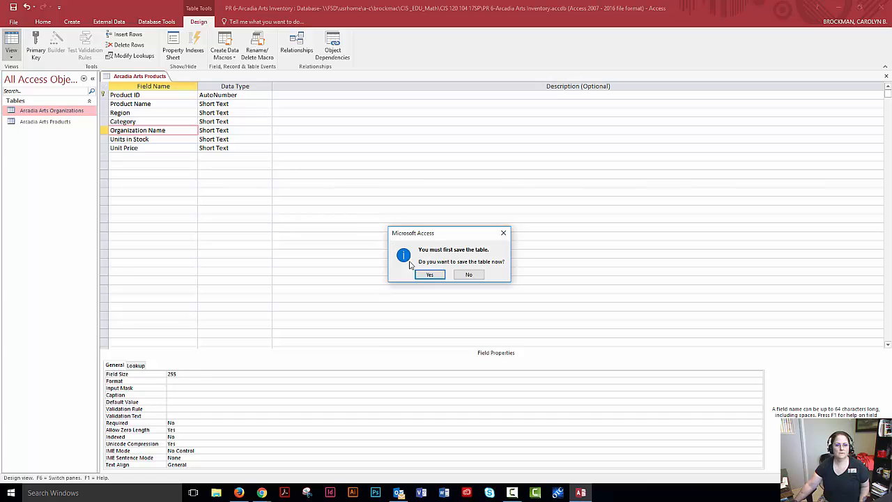
{"action": "left_click", "coordinate": [429, 274]}
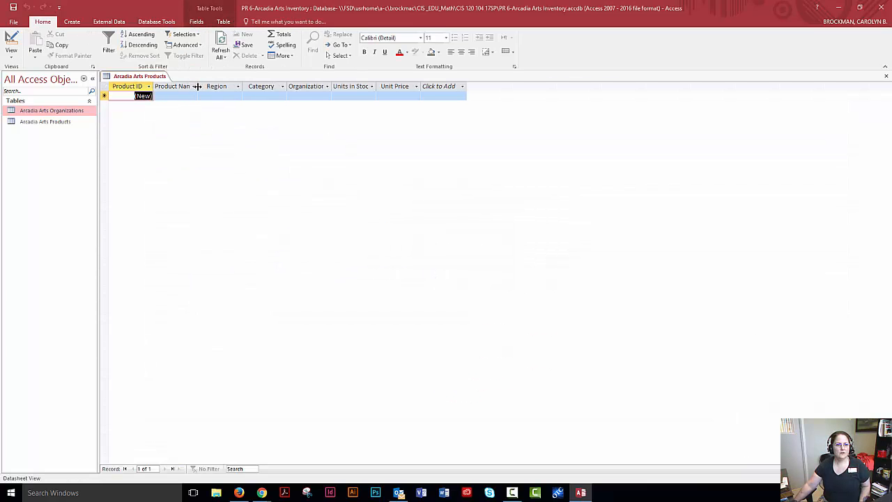
{"action": "key", "text": "ctrl"}
{"action": "key", "text": "ctrl"}
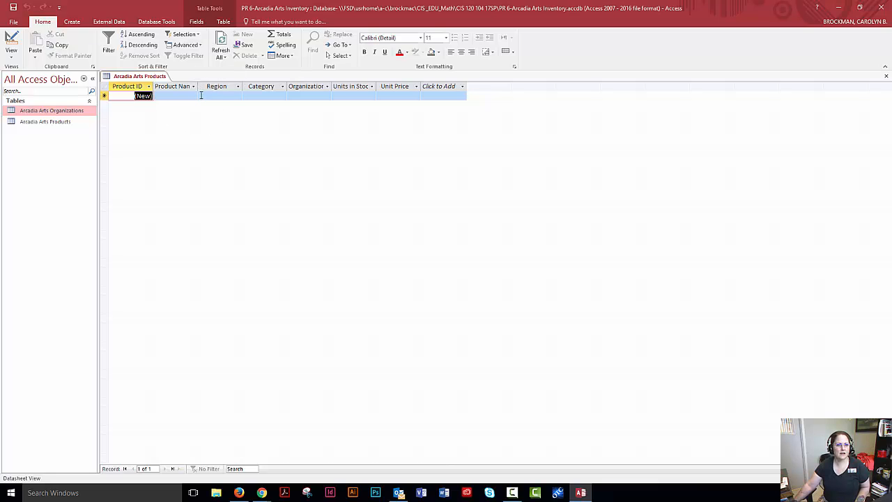
- Widen the Product Name, Organization Name and Units in Stock columns so their full headings fit
{"action": "key", "text": "ctrl"}
{"action": "left_click_drag", "start_coordinate": [198, 85], "coordinate": [210, 86]}
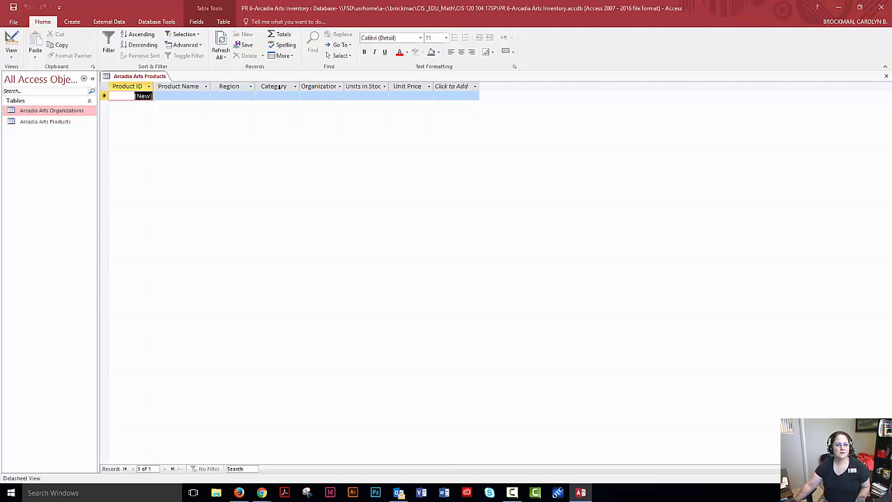
{"action": "double_click", "coordinate": [343, 86]}
{"action": "left_click", "coordinate": [411, 87]}
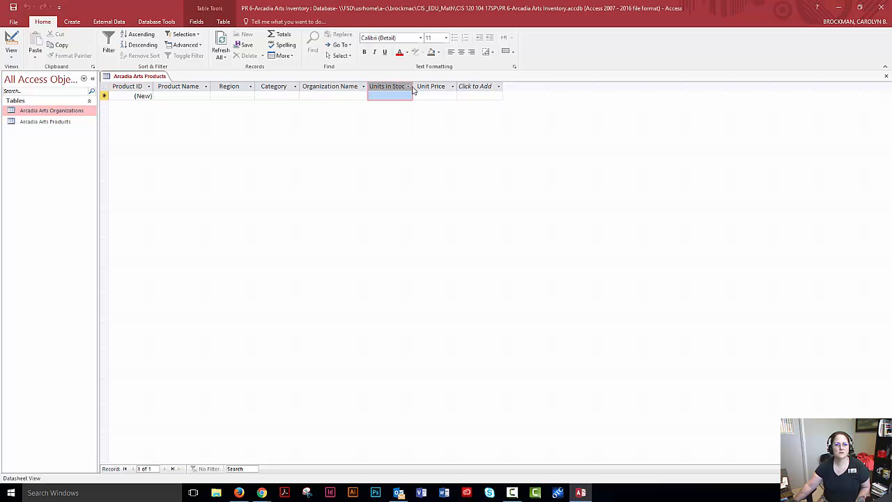
{"action": "left_click", "coordinate": [415, 88]}
{"action": "double_click", "coordinate": [413, 87]}
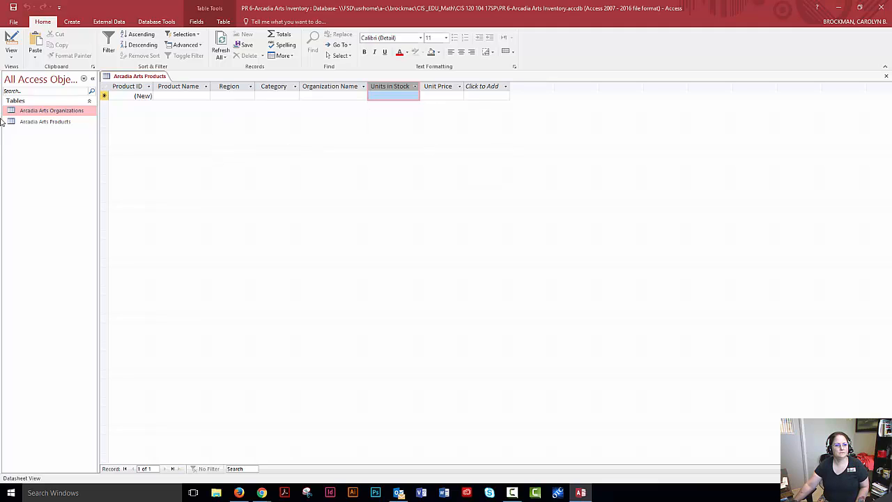
{"action": "left_click", "coordinate": [67, 121]}
{"action": "left_click", "coordinate": [65, 112]}
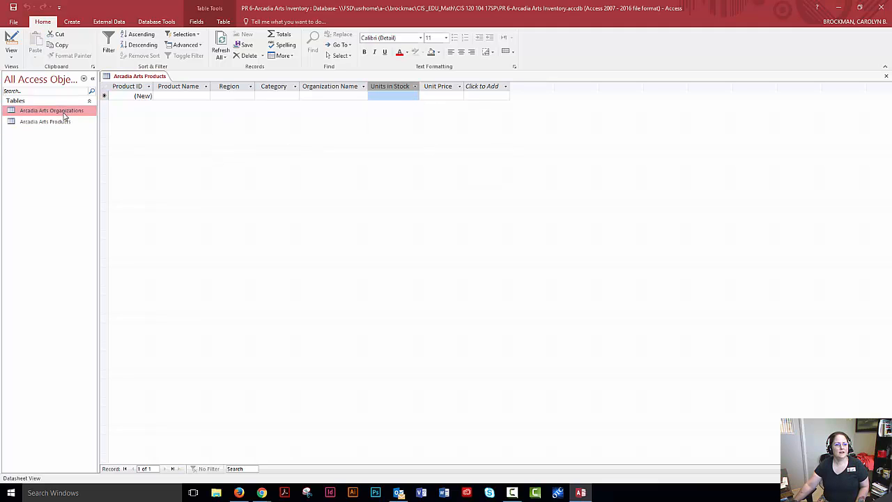
{"action": "left_click", "coordinate": [62, 120]}
{"action": "left_click", "coordinate": [62, 113]}
{"action": "left_click", "coordinate": [62, 120]}
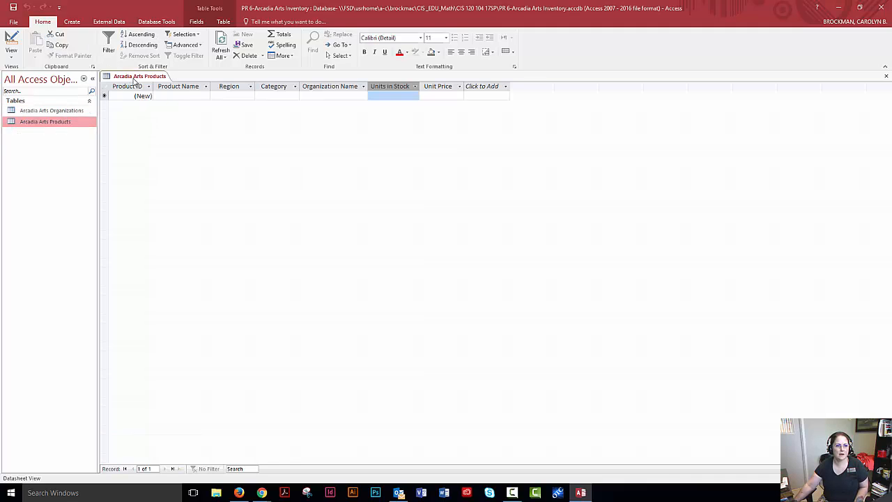
{"action": "left_click", "coordinate": [57, 111]}
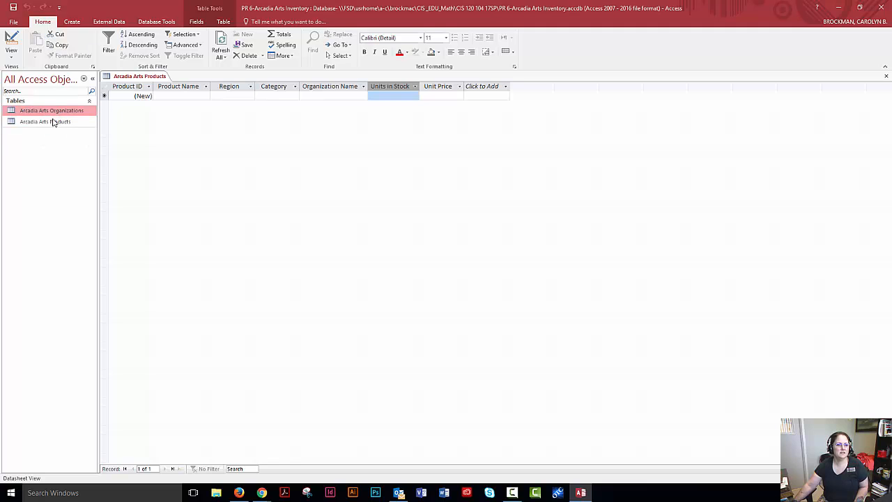
{"action": "left_click", "coordinate": [53, 121]}
{"action": "left_click", "coordinate": [52, 112]}
{"action": "left_click", "coordinate": [52, 122]}
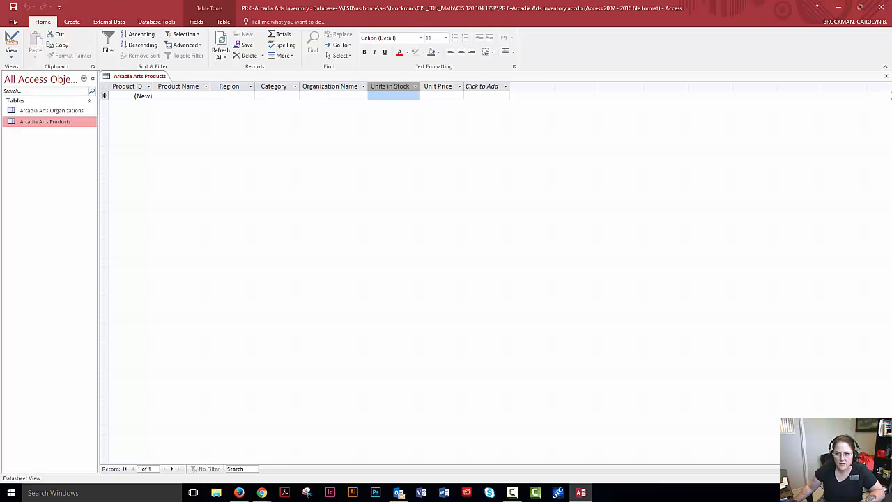
- Close the Arcadia Arts Products table with its layout changes saved and reopen it in Design view
{"action": "left_click", "coordinate": [886, 76]}
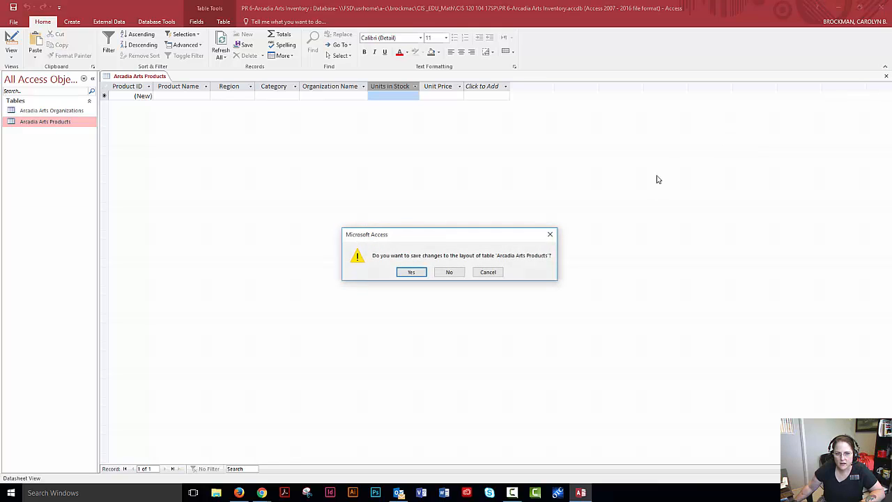
{"action": "left_click", "coordinate": [410, 272]}
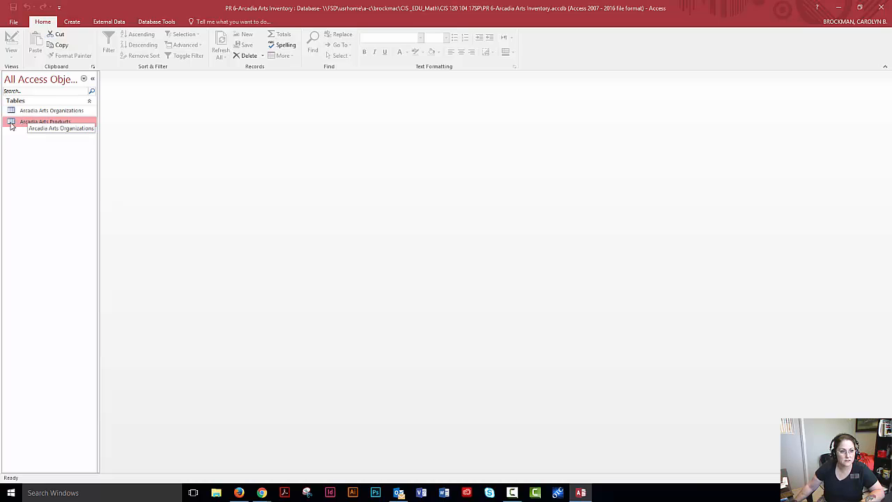
{"action": "double_click", "coordinate": [34, 124]}
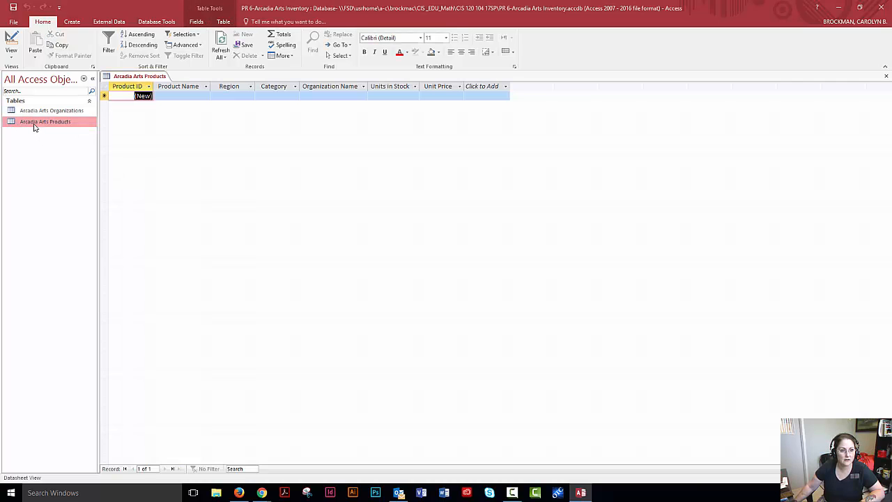
{"action": "left_click", "coordinate": [11, 42]}
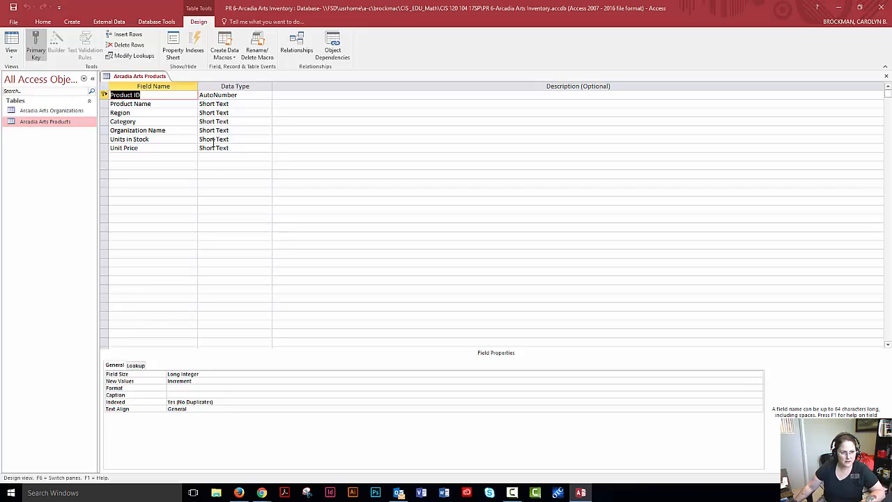
- Start the Lookup Wizard for the Region field and choose to type in the lookup values
{"action": "left_click", "coordinate": [133, 116]}
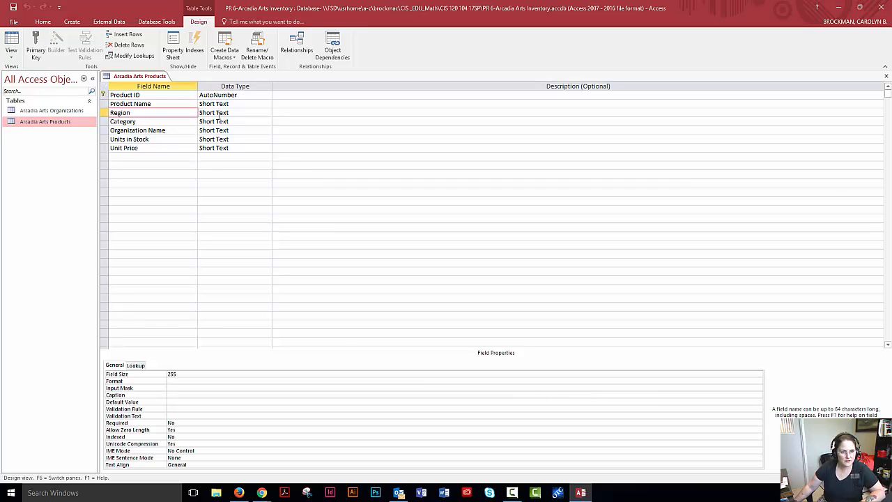
{"action": "left_click", "coordinate": [220, 114]}
{"action": "left_click", "coordinate": [267, 113]}
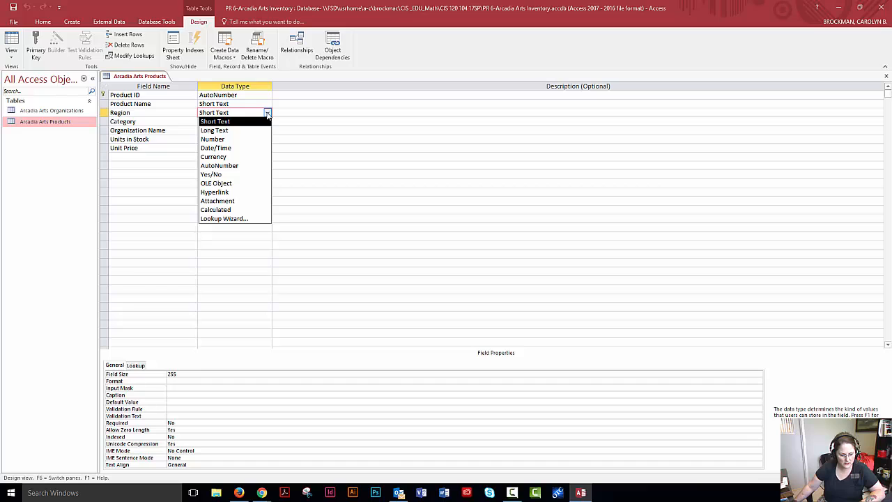
{"action": "left_click", "coordinate": [257, 219]}
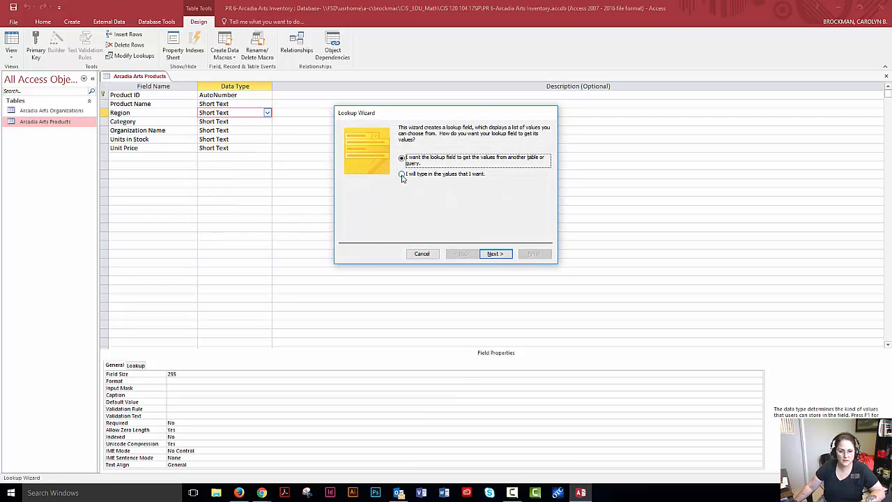
{"action": "left_click", "coordinate": [402, 174]}
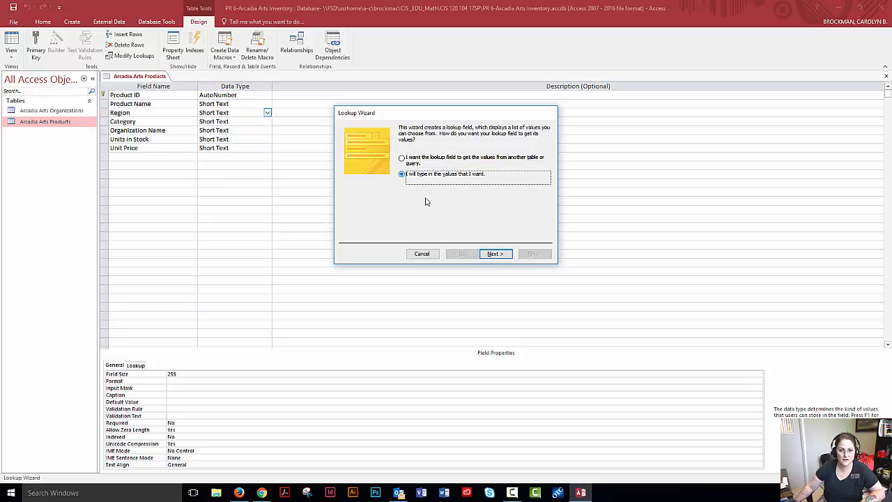
{"action": "left_click", "coordinate": [503, 254]}
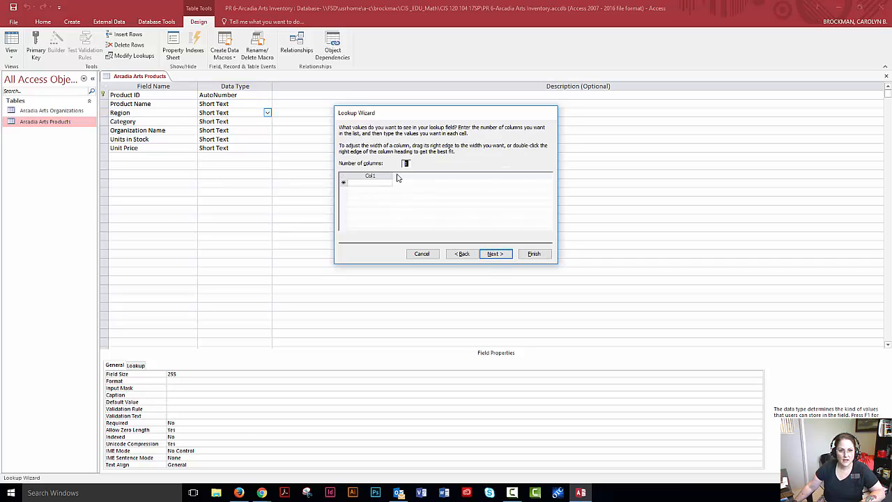
- Enter Central America, Africa, Southeast Asia and India as the Region lookup values and finish the wizard with the label Region
{"action": "left_click", "coordinate": [371, 182]}
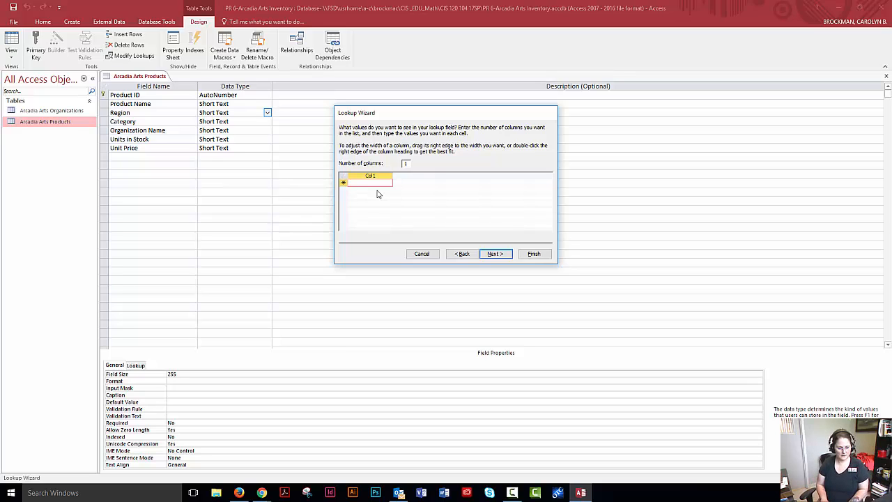
{"action": "type", "text": "Central Am"}
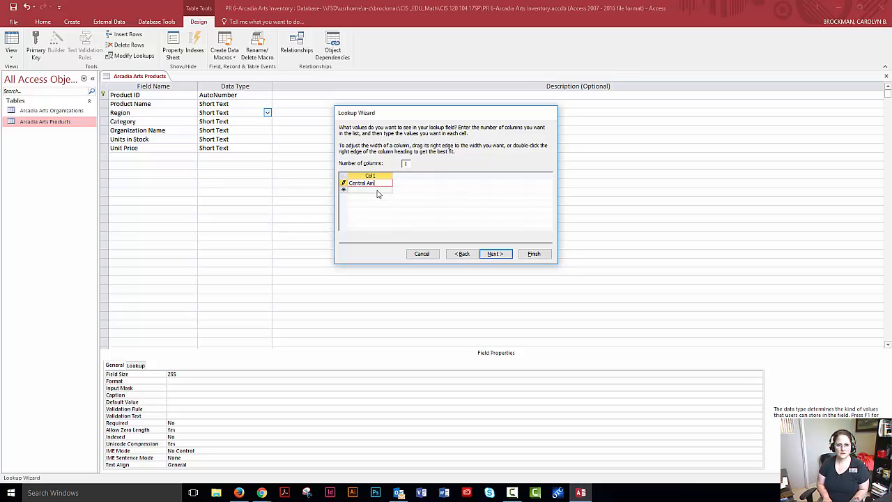
{"action": "type", "text": "erica"}
{"action": "key", "text": "Return"}
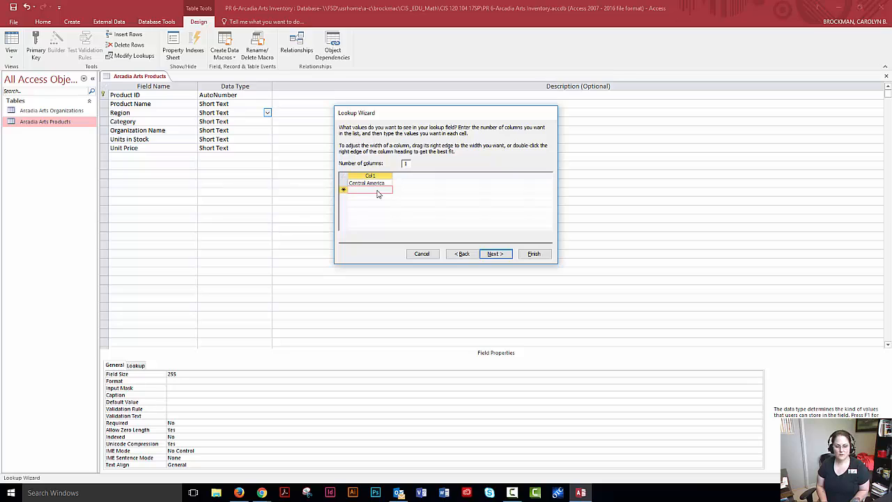
{"action": "type", "text": "Africa"}
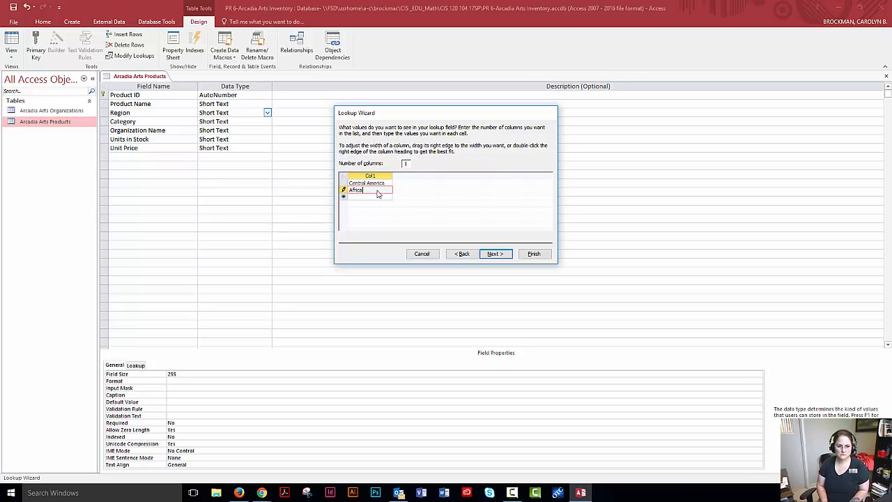
{"action": "key", "text": "Return"}
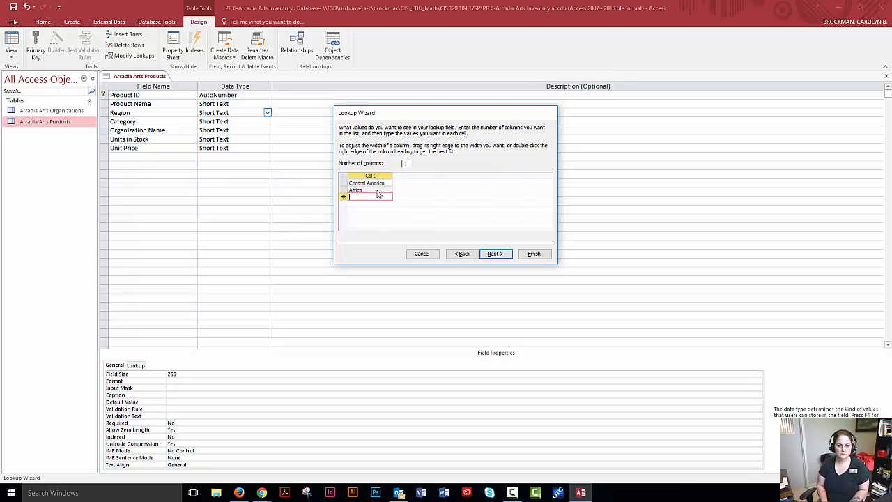
{"action": "type", "text": "Southe"}
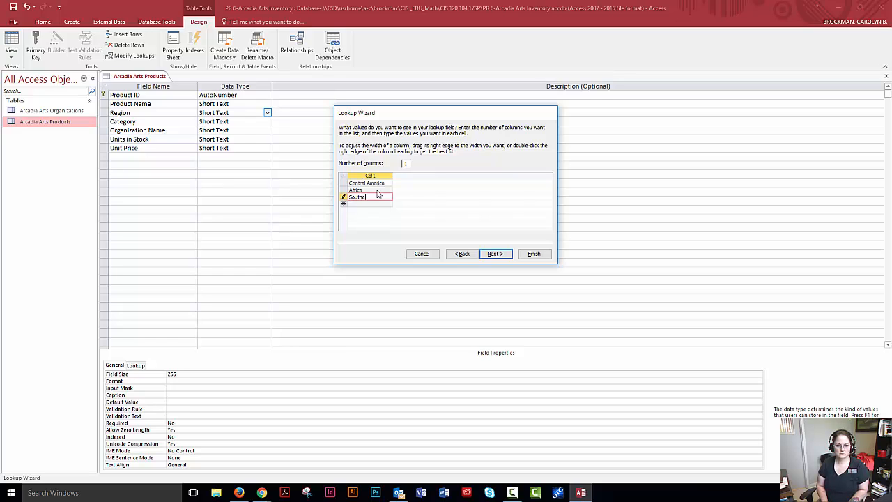
{"action": "type", "text": "ast Asia"}
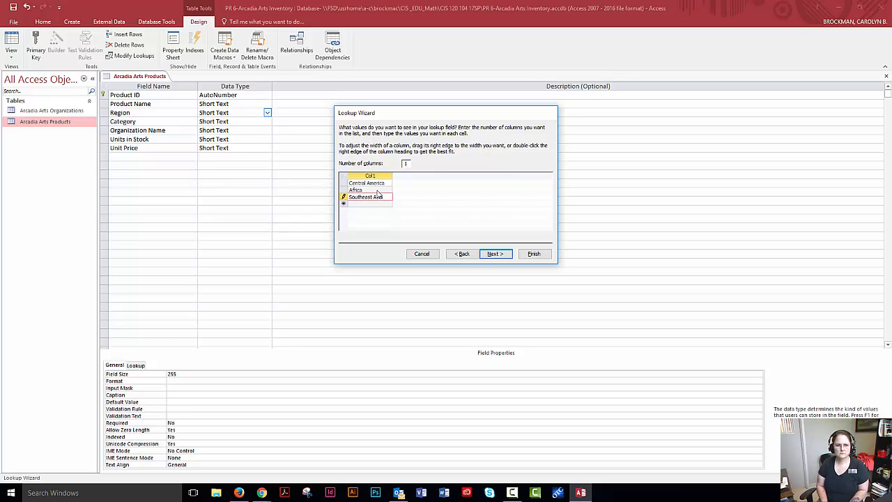
{"action": "key", "text": "Return"}
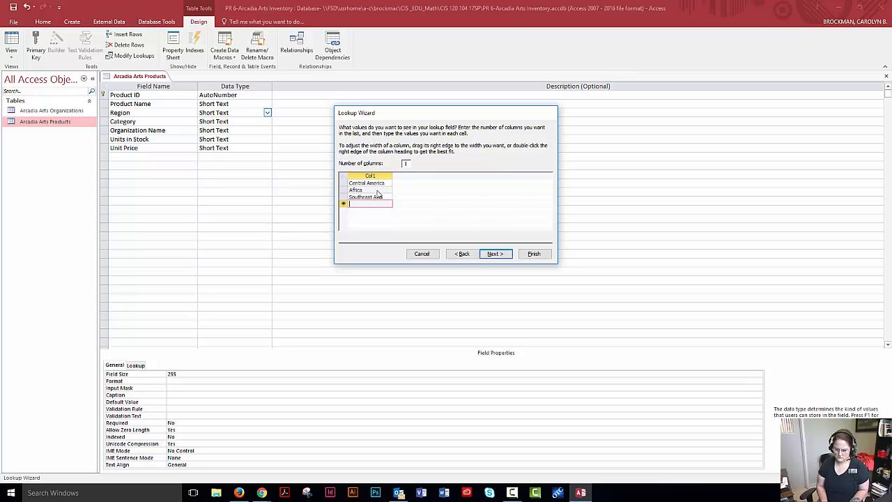
{"action": "type", "text": "India"}
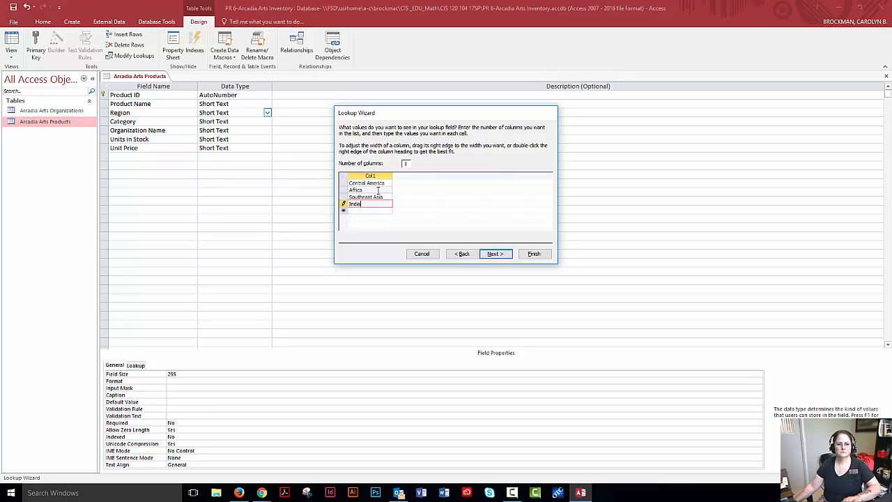
{"action": "left_click", "coordinate": [493, 254]}
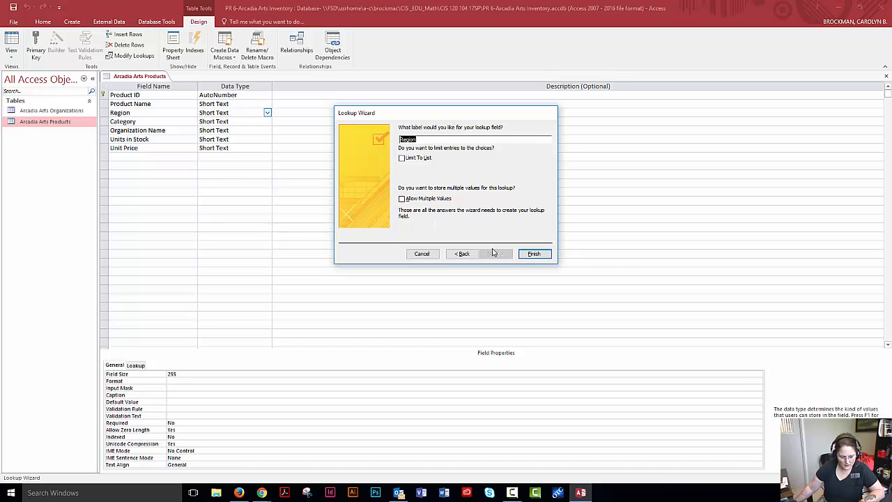
{"action": "left_click", "coordinate": [534, 254]}
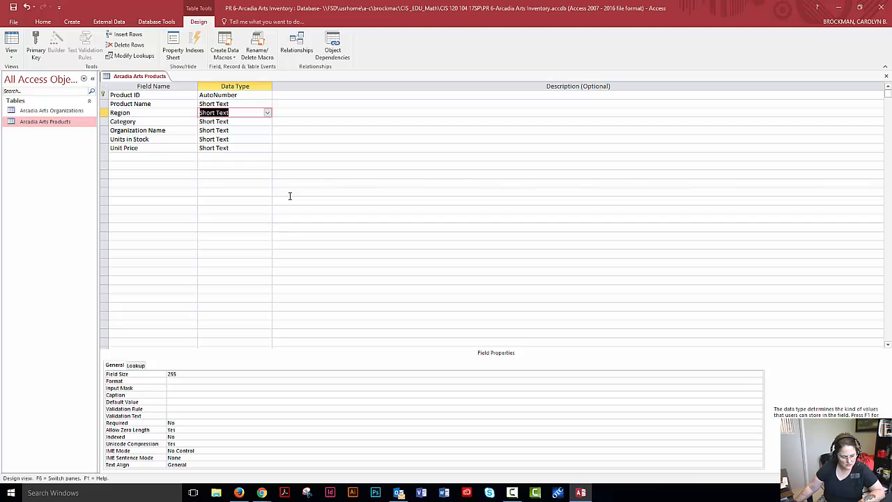
- Start the Lookup Wizard for the Category field and choose to type in the lookup values
{"action": "left_click", "coordinate": [241, 122]}
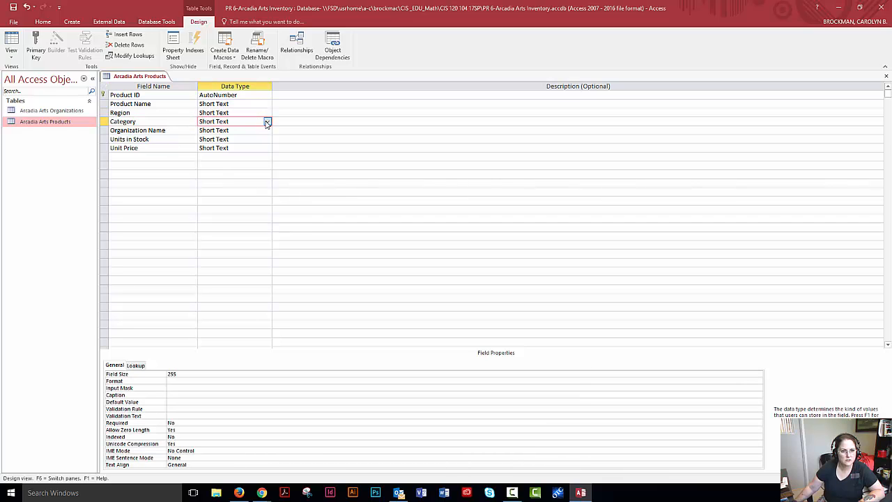
{"action": "left_click", "coordinate": [267, 122]}
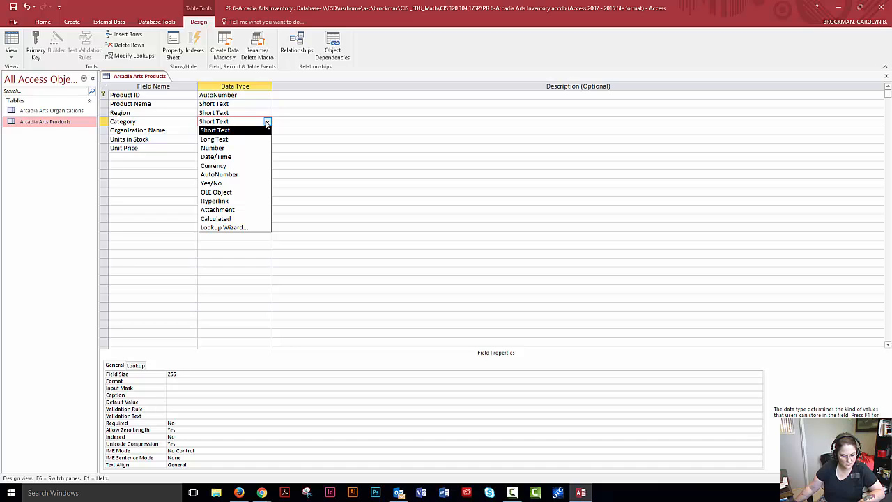
{"action": "left_click", "coordinate": [241, 229]}
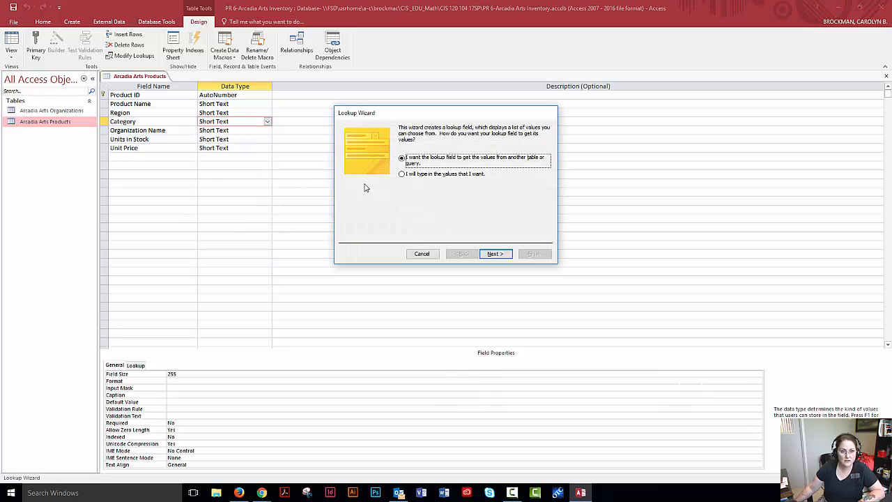
{"action": "left_click", "coordinate": [403, 175]}
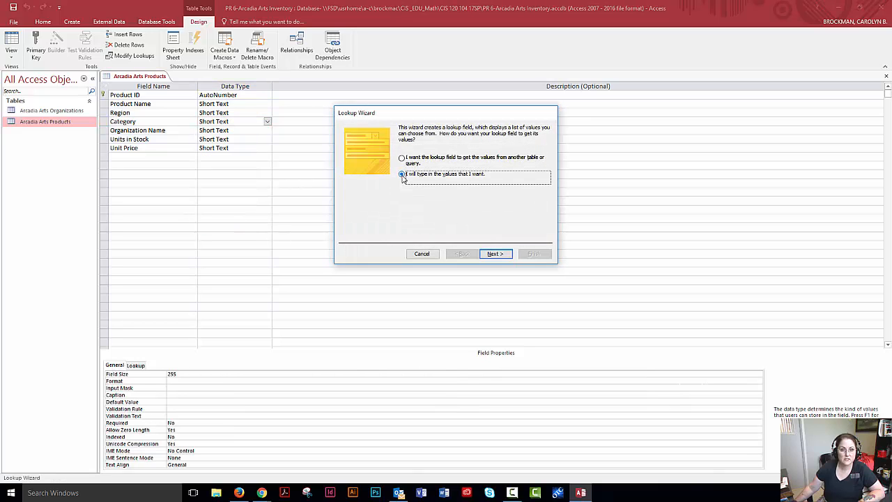
{"action": "left_click", "coordinate": [492, 254]}
- Enter Household, Jewelry, Art and Instrument as the Category lookup values and finish the wizard with the label Category
{"action": "left_click", "coordinate": [362, 182]}
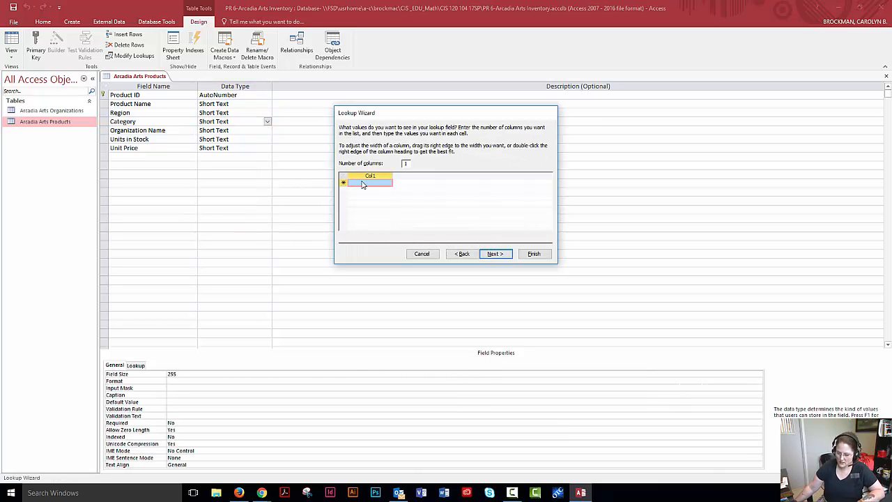
{"action": "type", "text": "Household"}
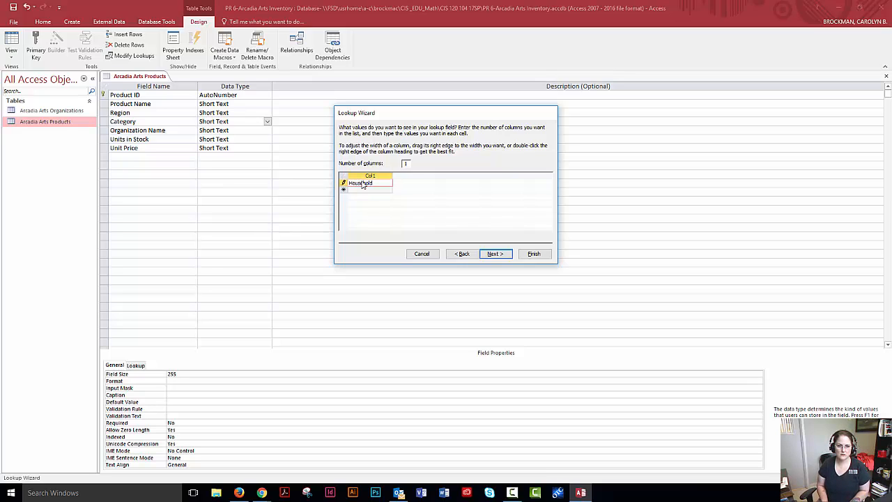
{"action": "key", "text": "Tab"}
{"action": "type", "text": "Jewelry"}
{"action": "key", "text": "Tab"}
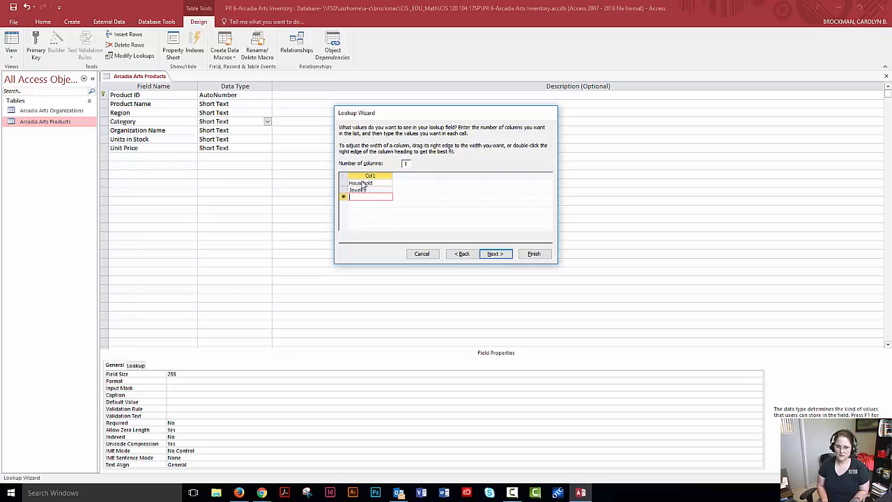
{"action": "type", "text": "Art"}
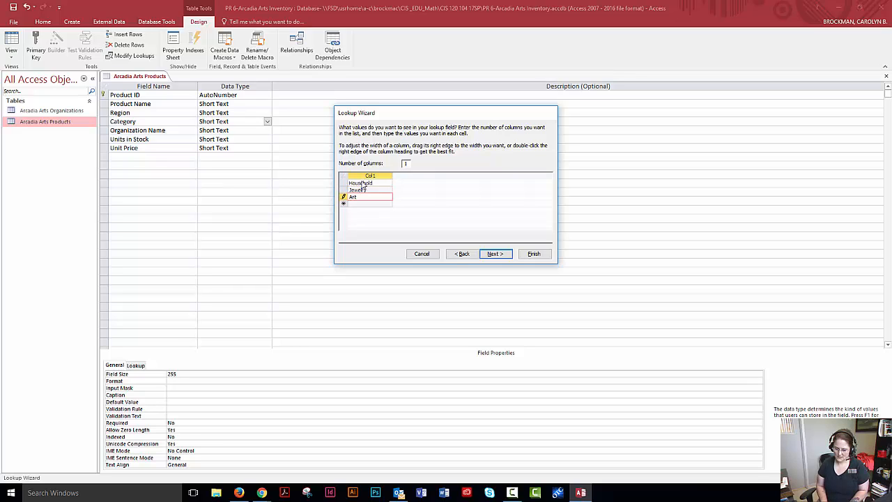
{"action": "key", "text": "Tab"}
{"action": "type", "text": "Instrum"}
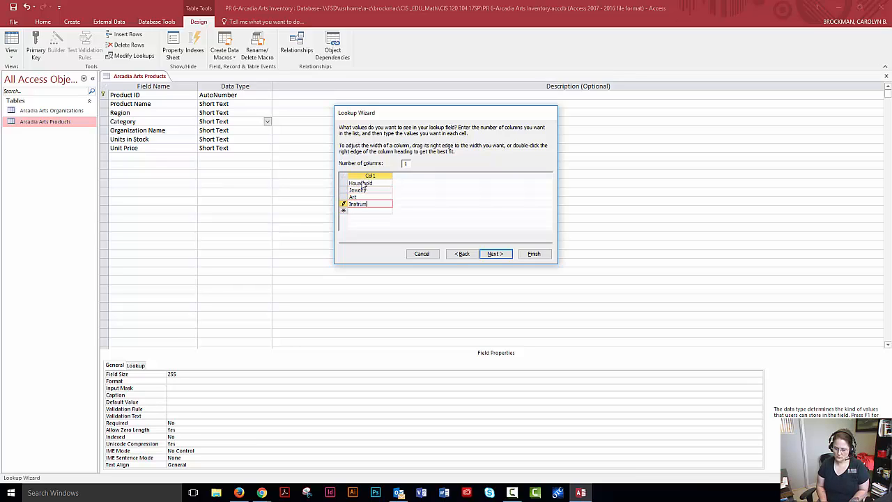
{"action": "type", "text": "ent"}
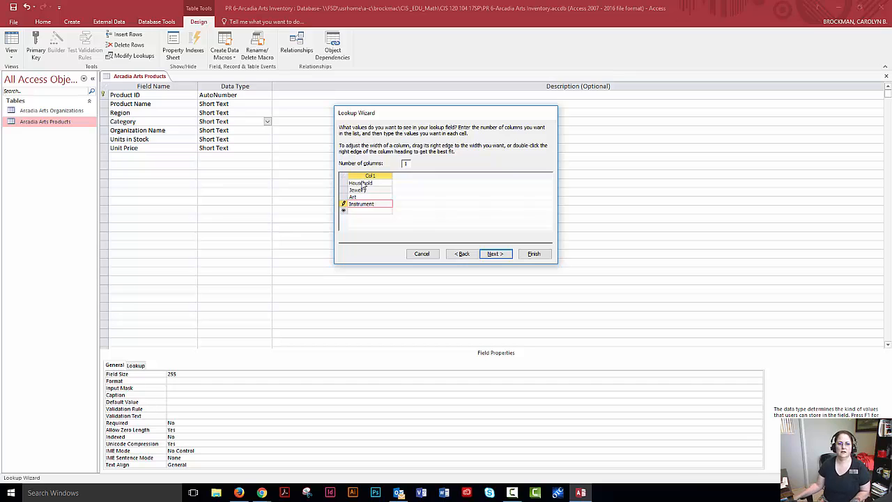
{"action": "left_click", "coordinate": [492, 254]}
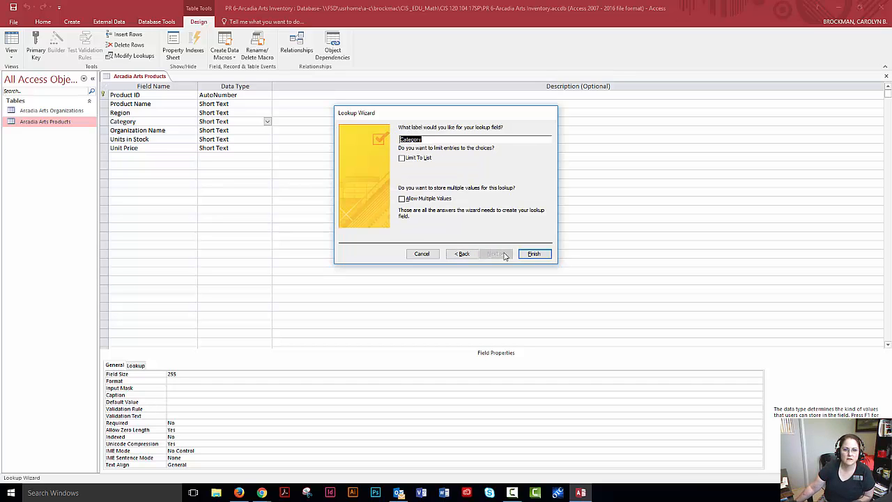
{"action": "left_click", "coordinate": [526, 253]}
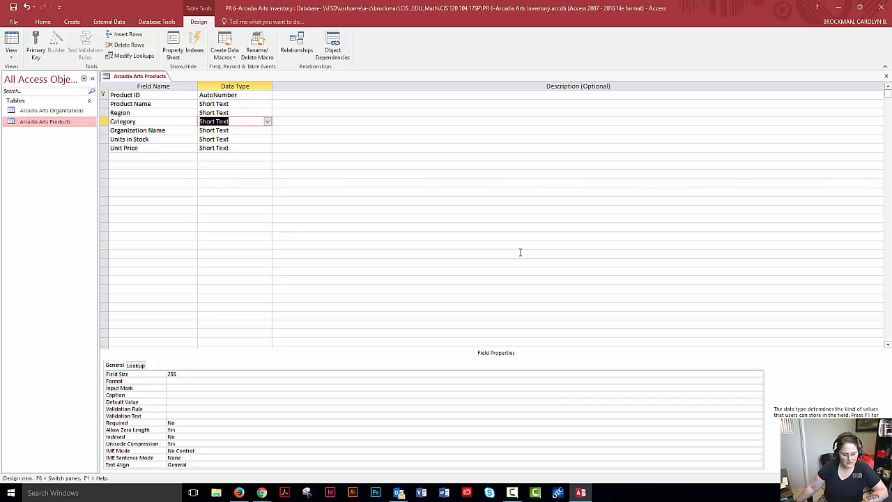
- Start the Lookup Wizard for the Organization Name field and take its values from the Arcadia Arts Organizations table
{"action": "left_click", "coordinate": [147, 130]}
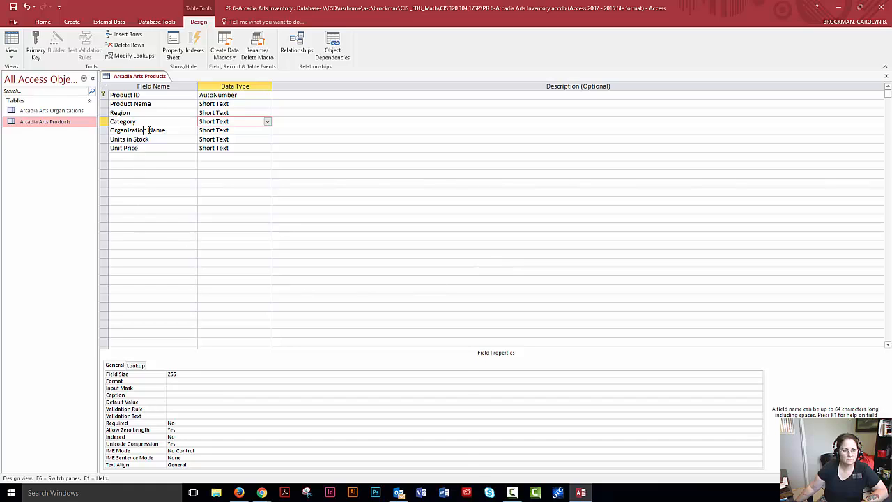
{"action": "left_click", "coordinate": [223, 131]}
{"action": "left_click", "coordinate": [267, 131]}
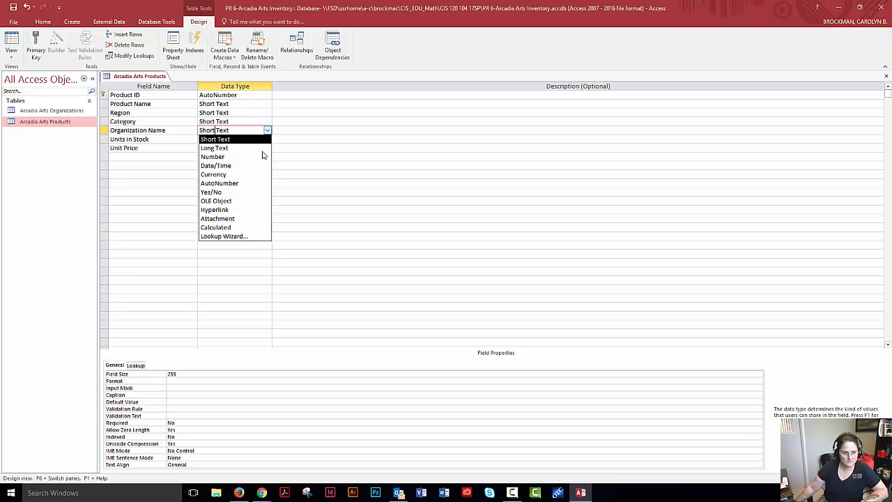
{"action": "left_click", "coordinate": [230, 236]}
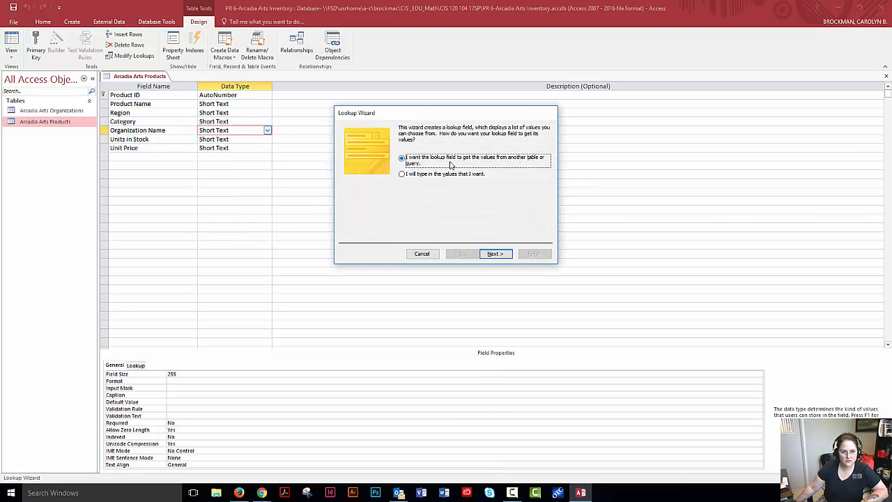
{"action": "left_click", "coordinate": [494, 254]}
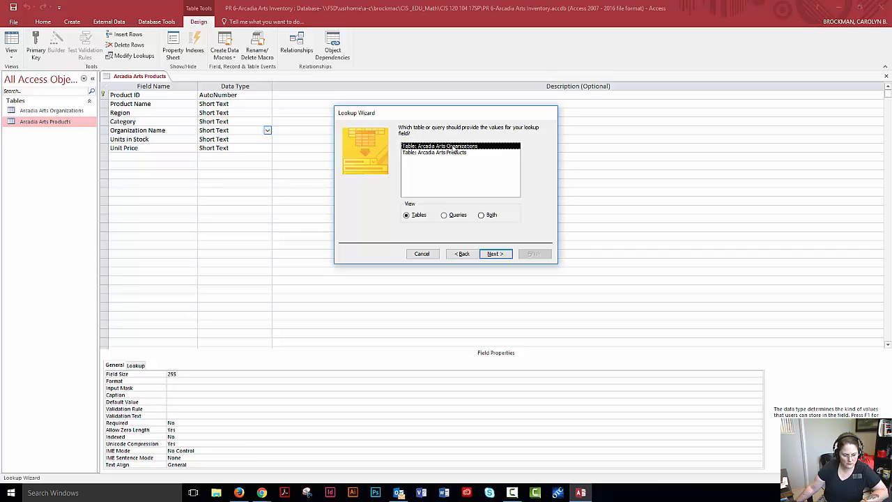
{"action": "left_click", "coordinate": [496, 253]}
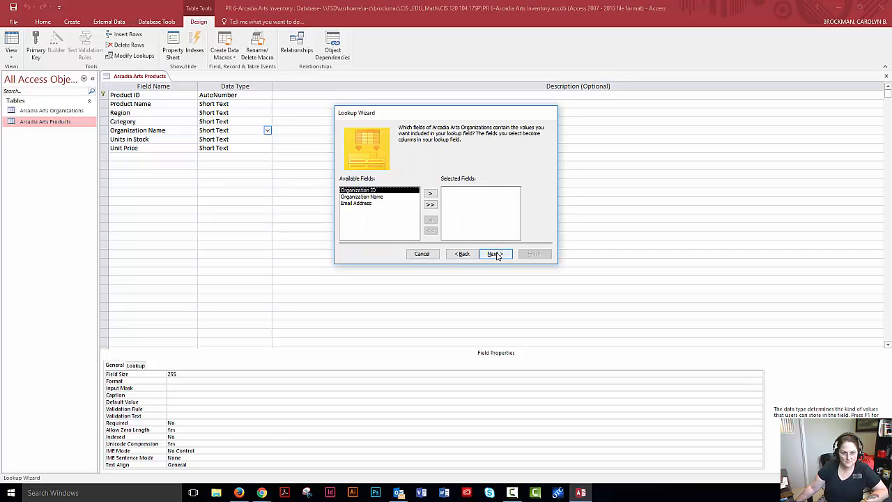
- Use Organization Name as the only lookup column, unsorted with the key column hidden, then finish the wizard and save the table
{"action": "left_click", "coordinate": [363, 198]}
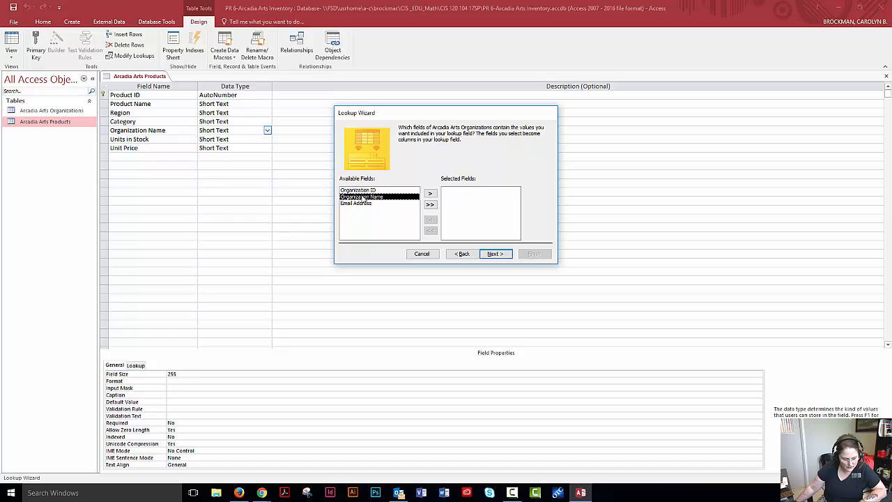
{"action": "left_click", "coordinate": [431, 194]}
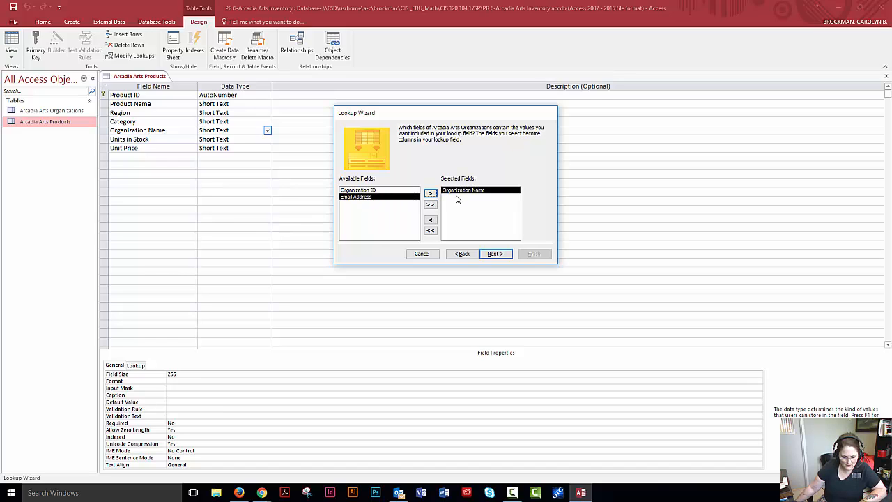
{"action": "left_click", "coordinate": [491, 254]}
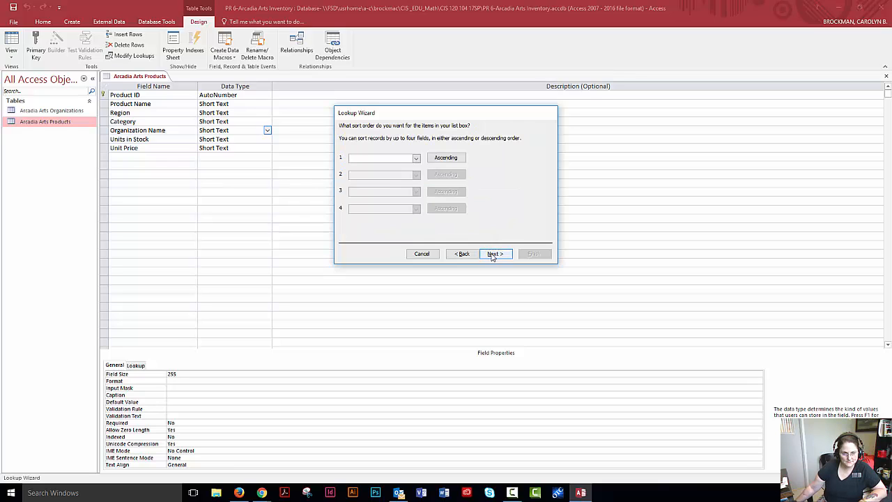
{"action": "left_click", "coordinate": [492, 254]}
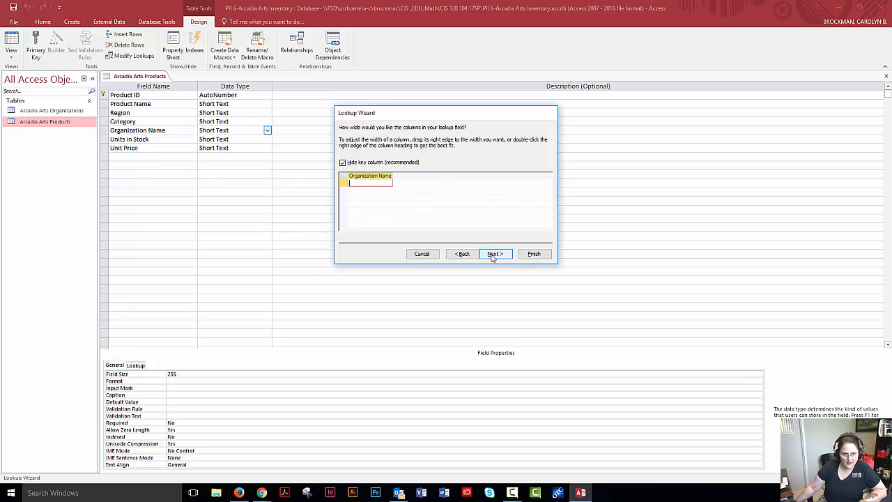
{"action": "left_click", "coordinate": [493, 255]}
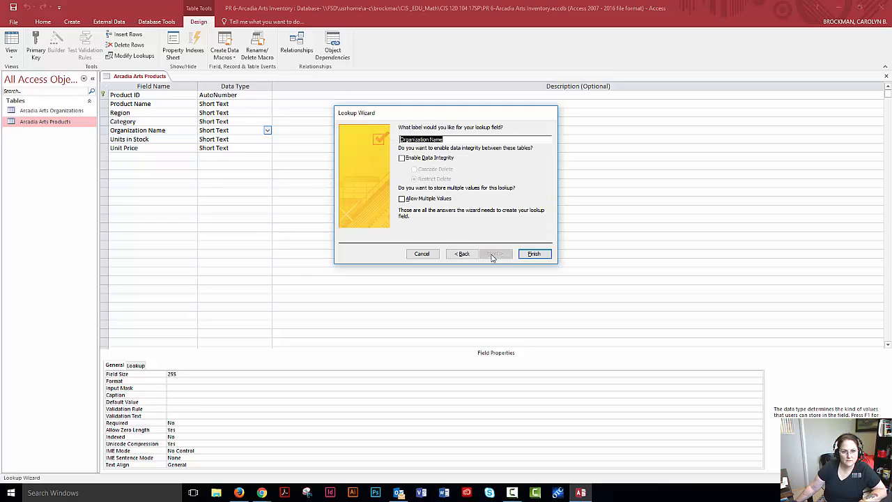
{"action": "left_click", "coordinate": [544, 257]}
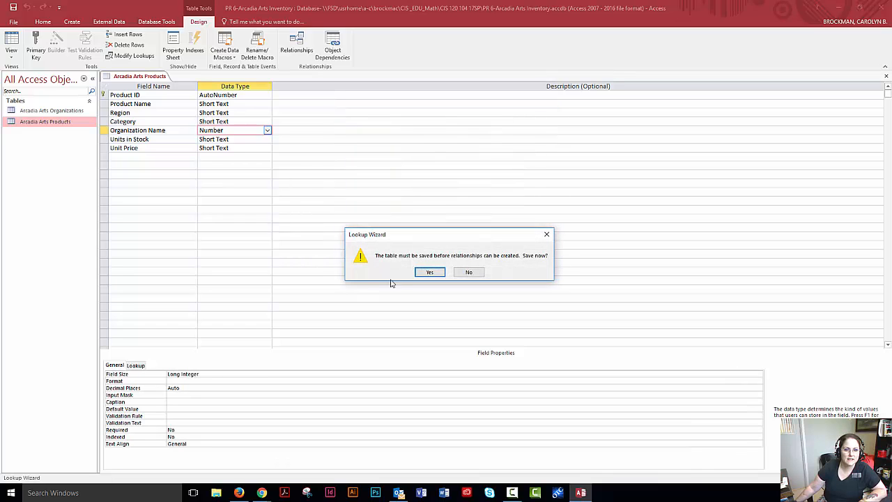
{"action": "left_click", "coordinate": [425, 272]}
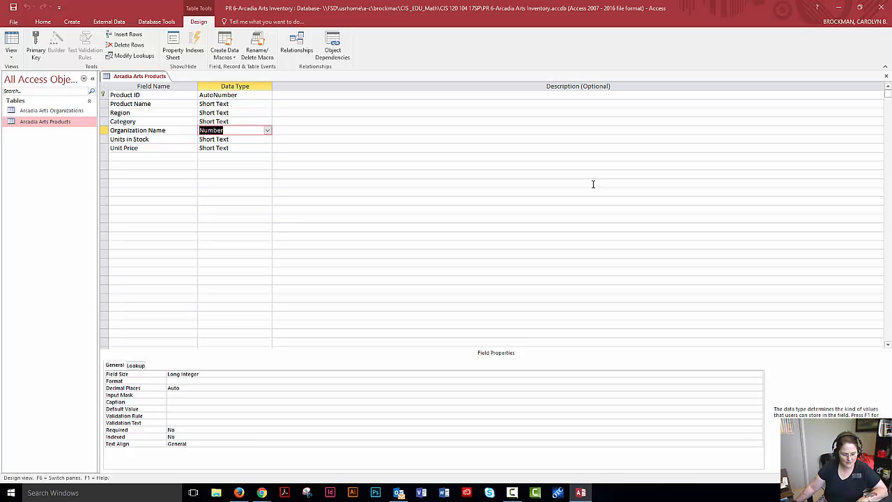
- Set the data type of the Units in Stock field to Number
{"action": "left_click", "coordinate": [137, 139]}
{"action": "left_click", "coordinate": [268, 139]}
{"action": "left_click", "coordinate": [269, 141]}
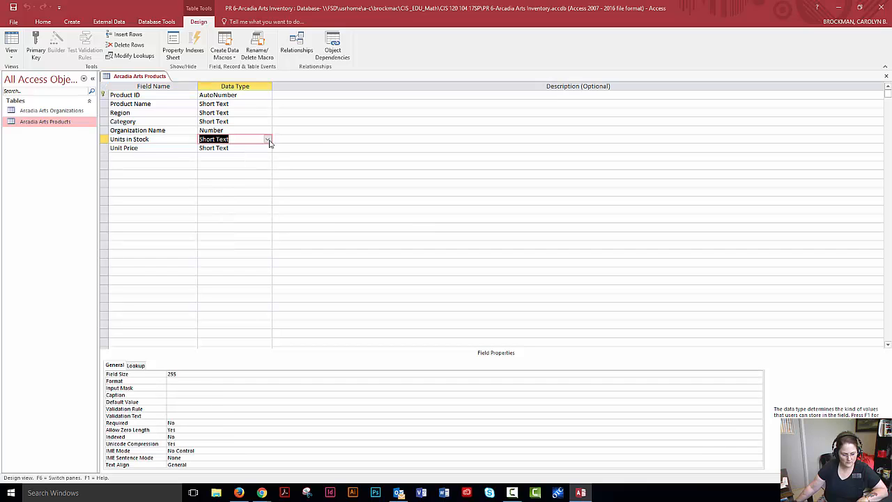
{"action": "left_click", "coordinate": [269, 141]}
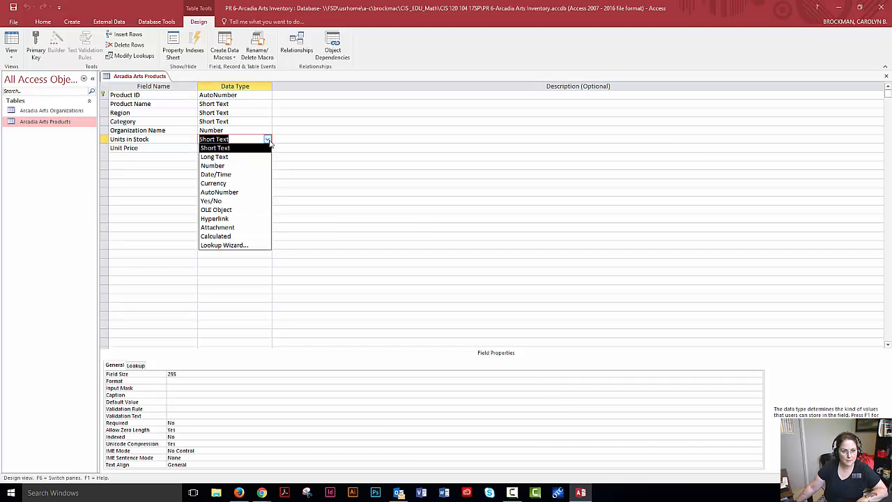
{"action": "left_click", "coordinate": [247, 170]}
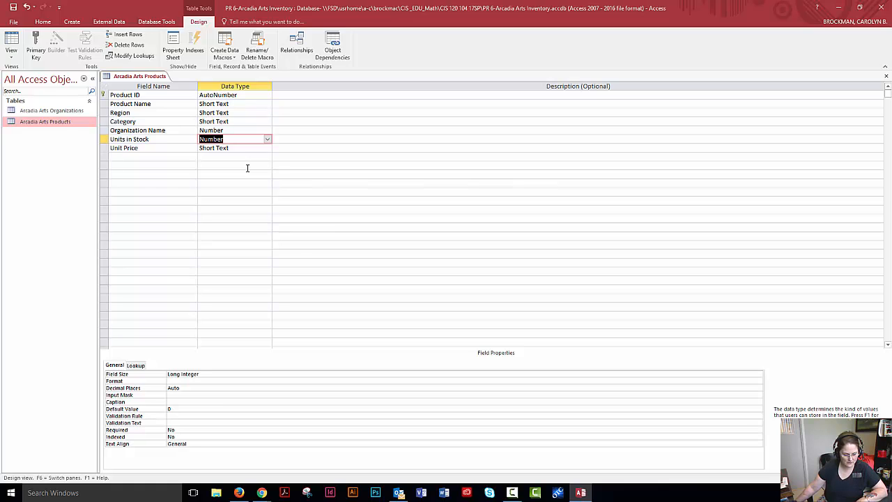
- Set the data type of the Unit Price field to Currency
{"action": "left_click", "coordinate": [153, 148]}
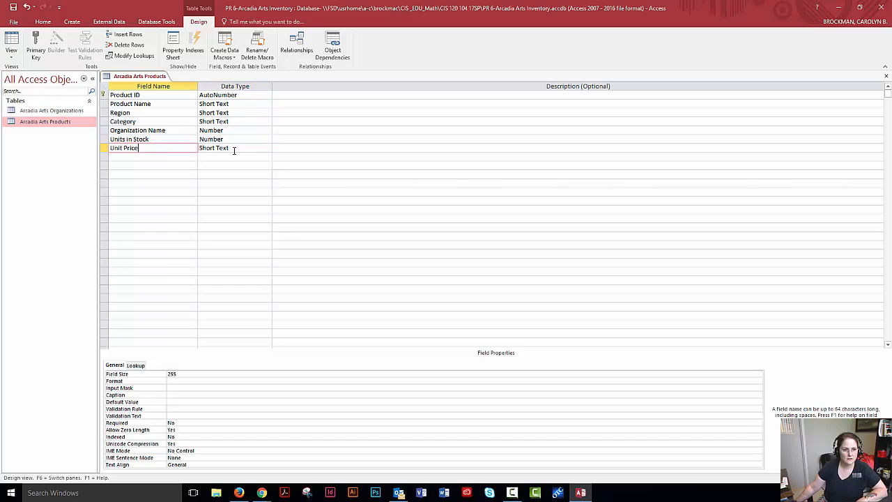
{"action": "left_click", "coordinate": [267, 148]}
{"action": "left_click", "coordinate": [268, 148]}
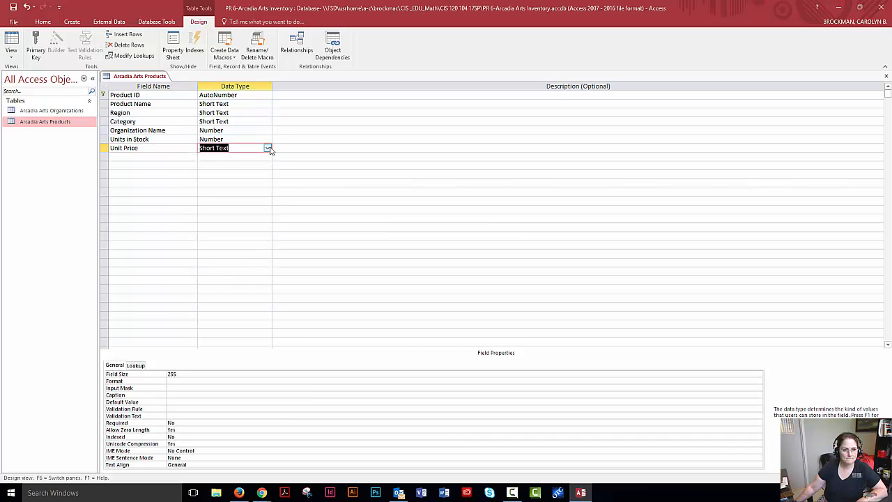
{"action": "left_click", "coordinate": [268, 149]}
{"action": "left_click", "coordinate": [233, 195]}
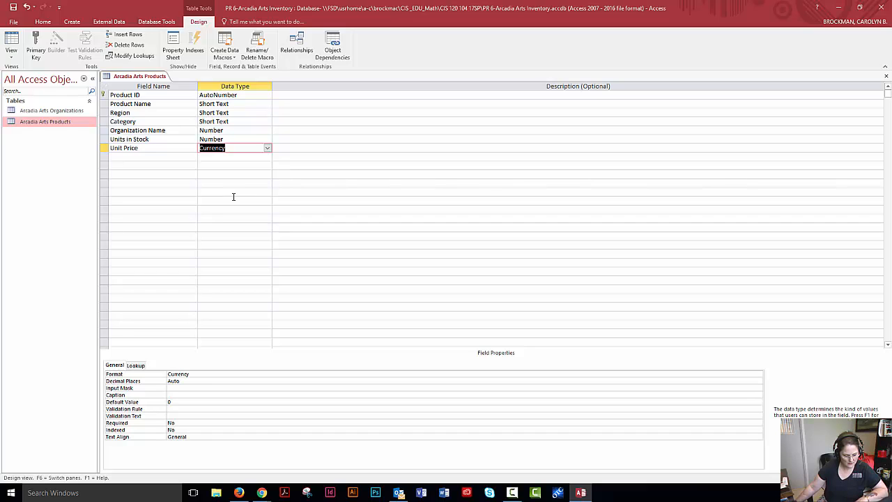
- Close the Arcadia Arts Products table with its design changes saved and open the database relationships
{"action": "left_click", "coordinate": [886, 76]}
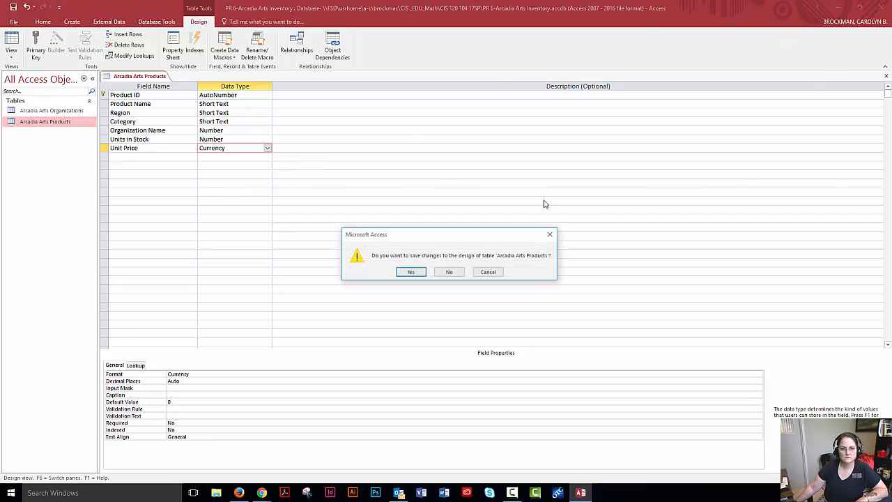
{"action": "left_click", "coordinate": [410, 272]}
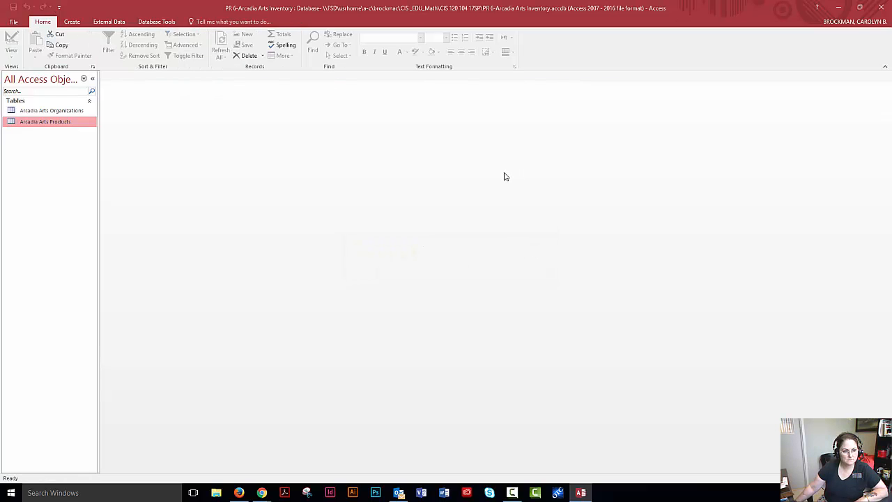
{"action": "left_click", "coordinate": [172, 23]}
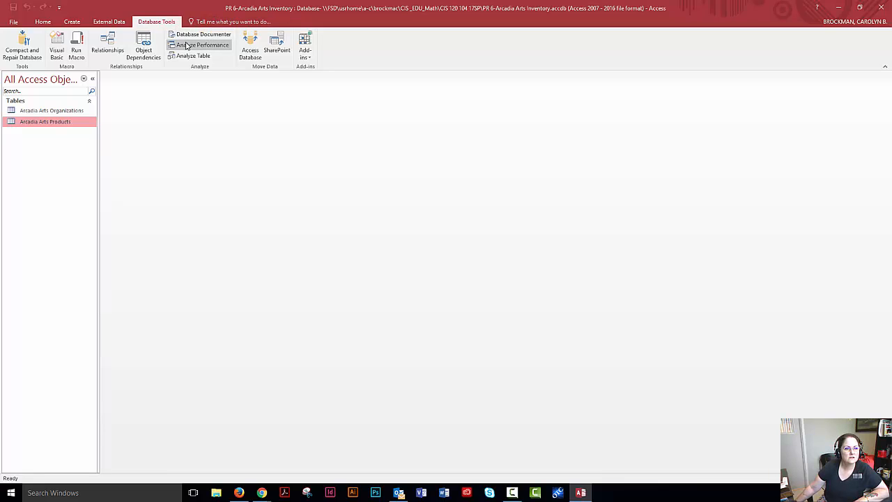
{"action": "left_click", "coordinate": [108, 57]}
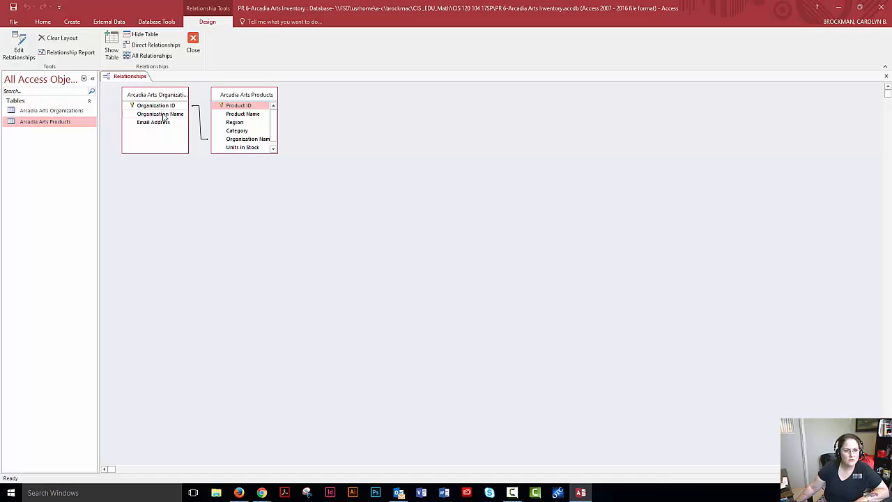
- Enforce referential integrity on the relationship between Organization ID in Arcadia Arts Organizations and Organization Name in Arcadia Arts Products
{"action": "left_click_drag", "start_coordinate": [164, 117], "coordinate": [251, 144]}
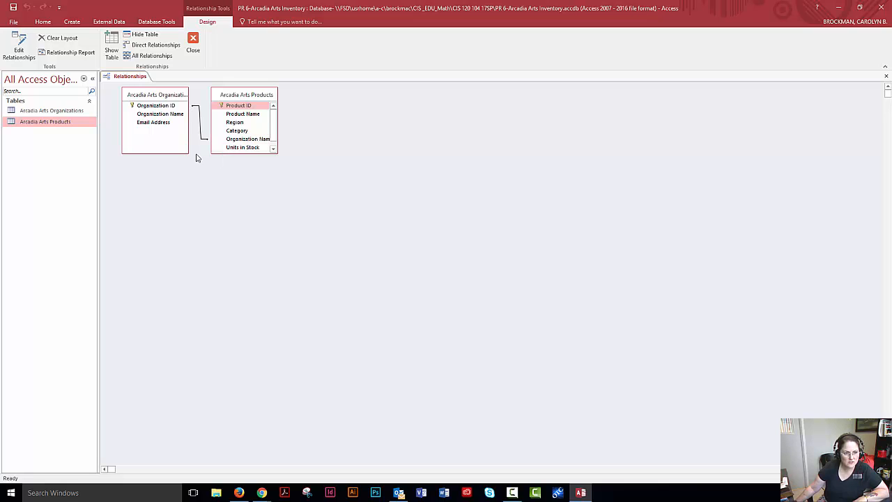
{"action": "left_click", "coordinate": [200, 125]}
{"action": "double_click", "coordinate": [200, 125]}
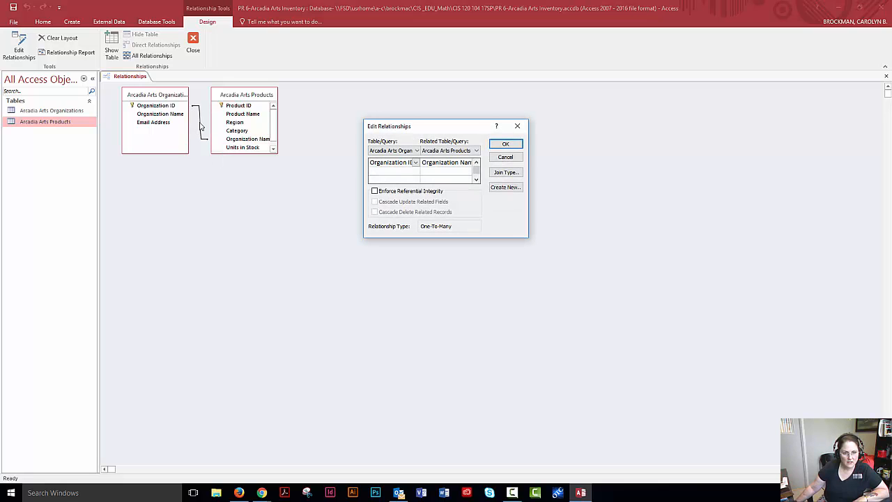
{"action": "left_click", "coordinate": [375, 192]}
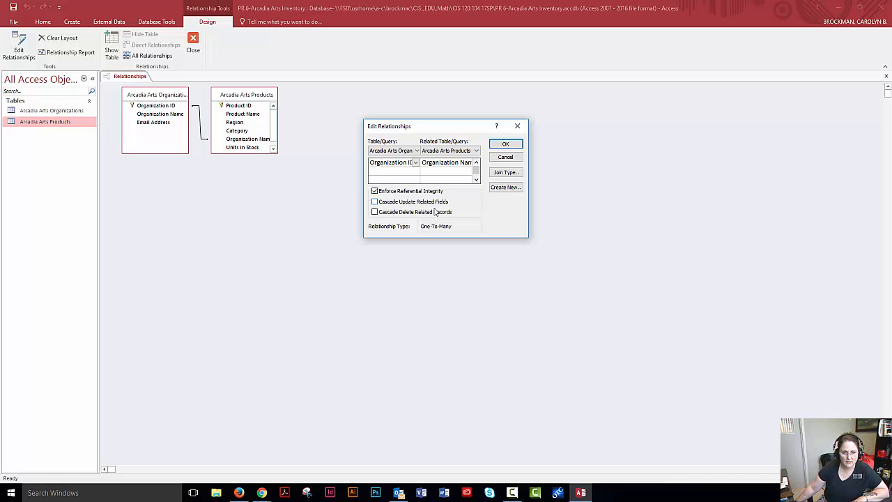
{"action": "left_click", "coordinate": [508, 144]}
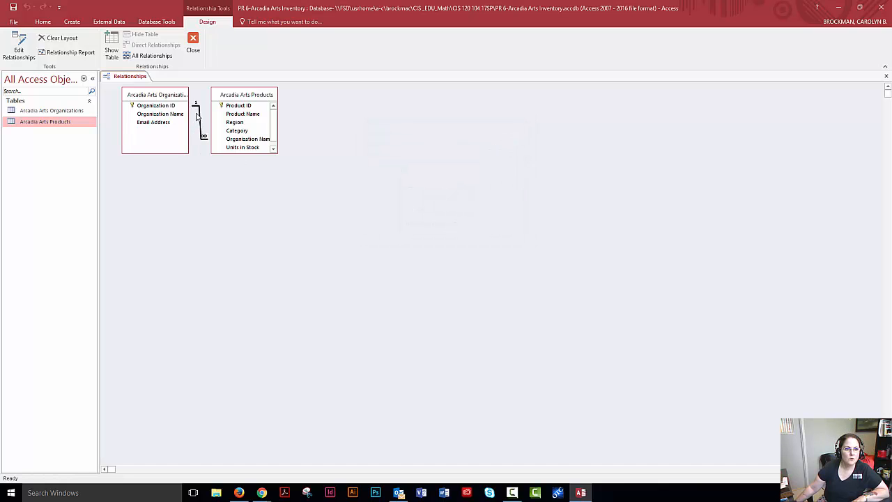